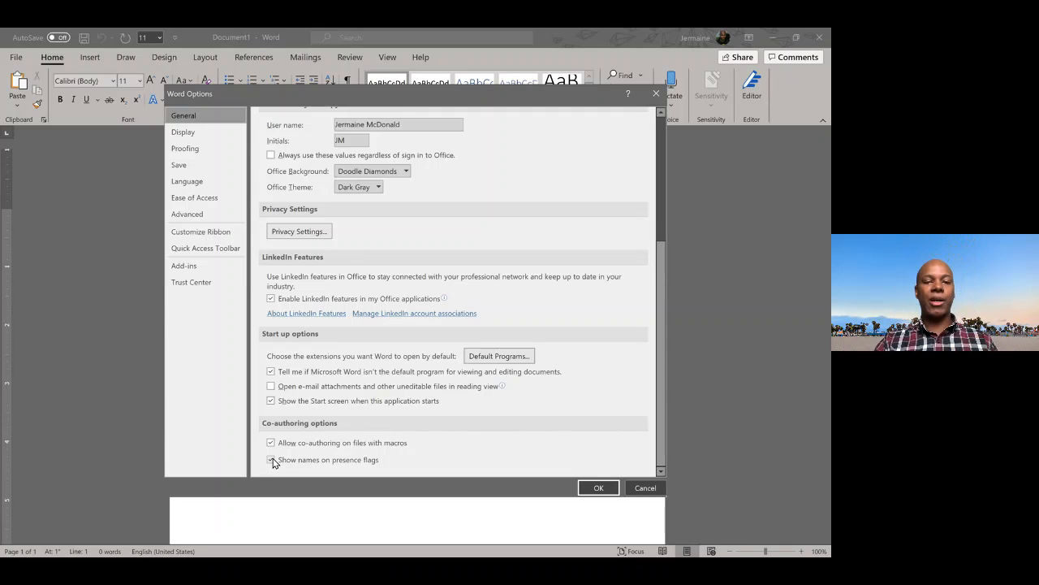
# Step: Set the Office background to Circuit and the Office theme to Colorful, and apply the changed general options
pyautogui.scroll(5, 361, 410)
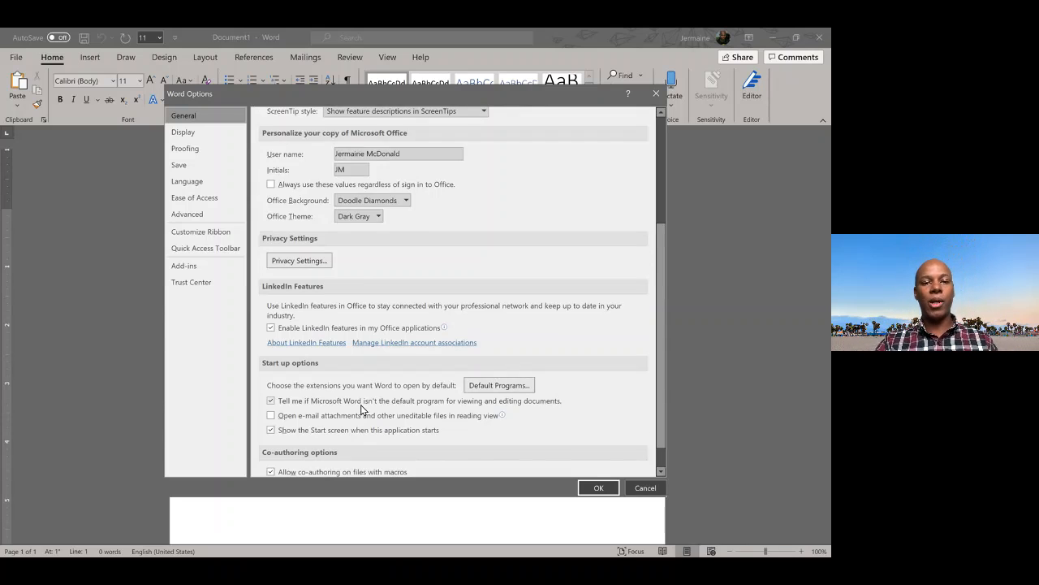
pyautogui.scroll(1, 363, 409)
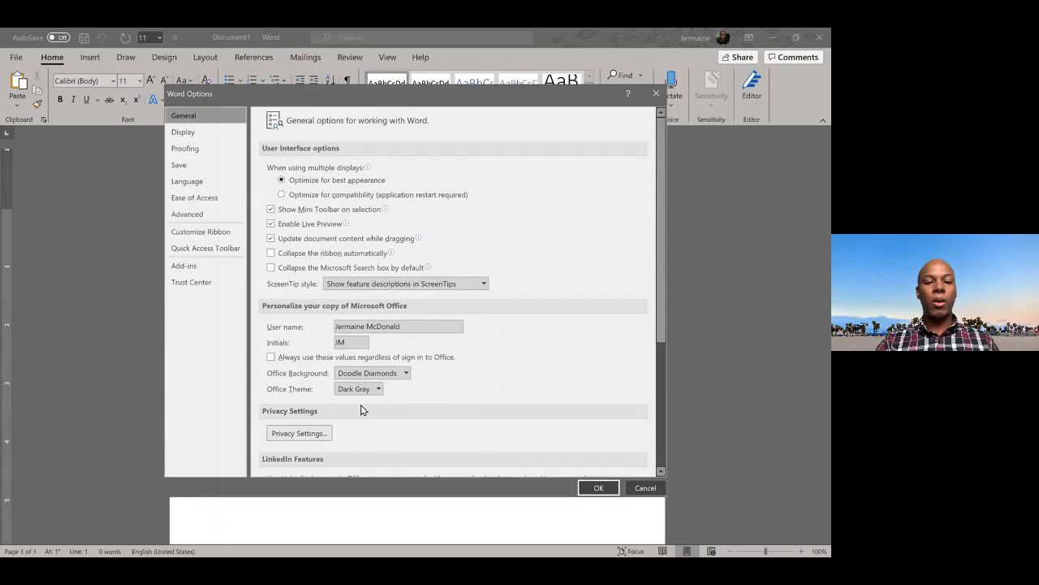
pyautogui.click(407, 376)
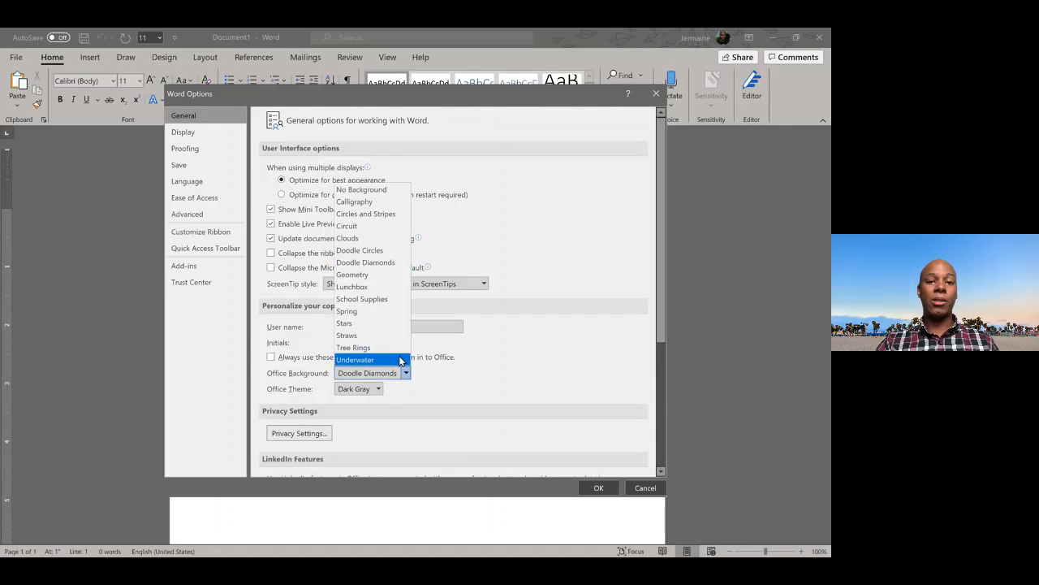
pyautogui.click(376, 227)
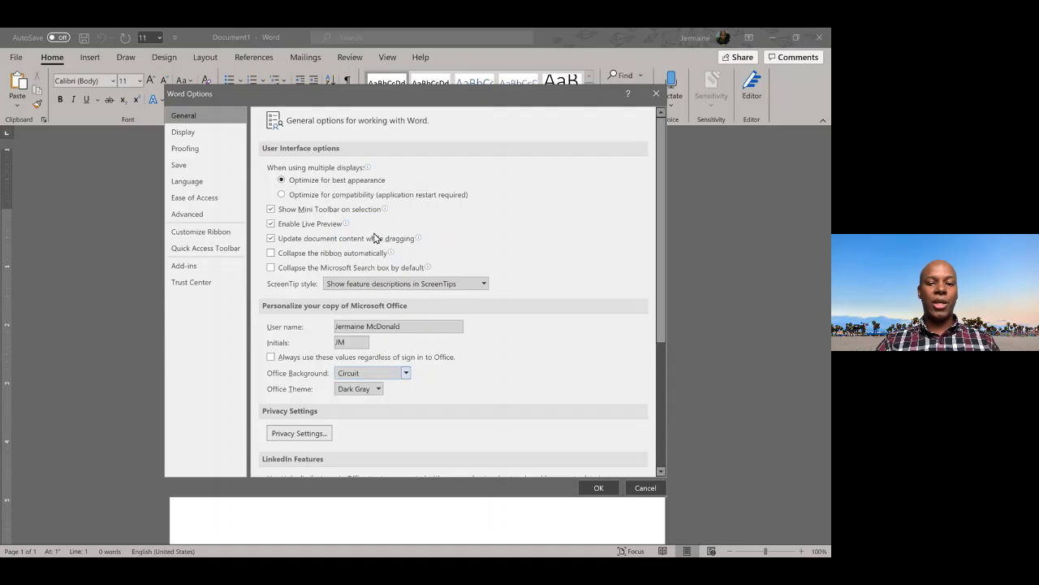
pyautogui.click(379, 391)
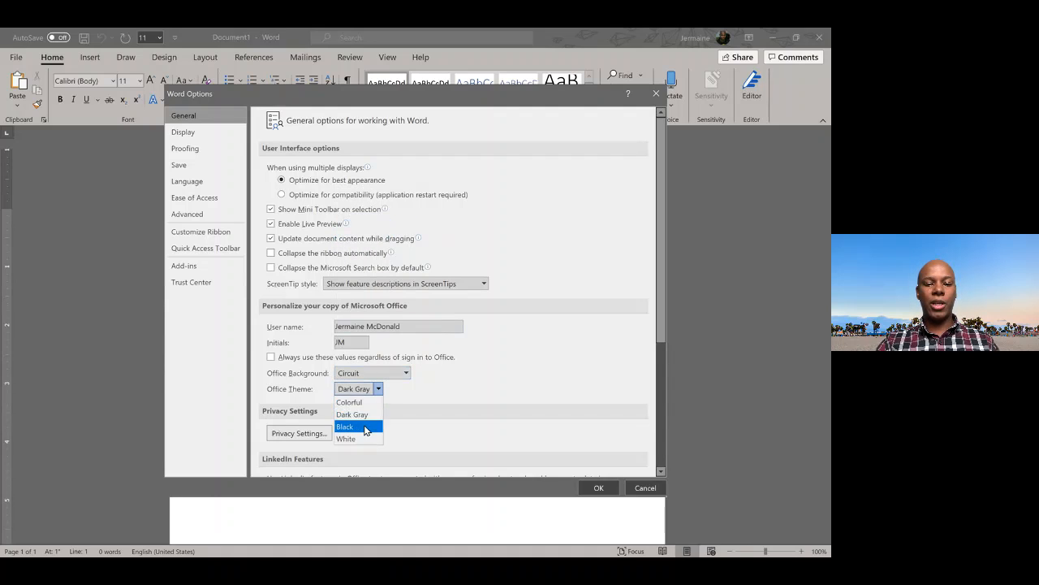
pyautogui.click(376, 403)
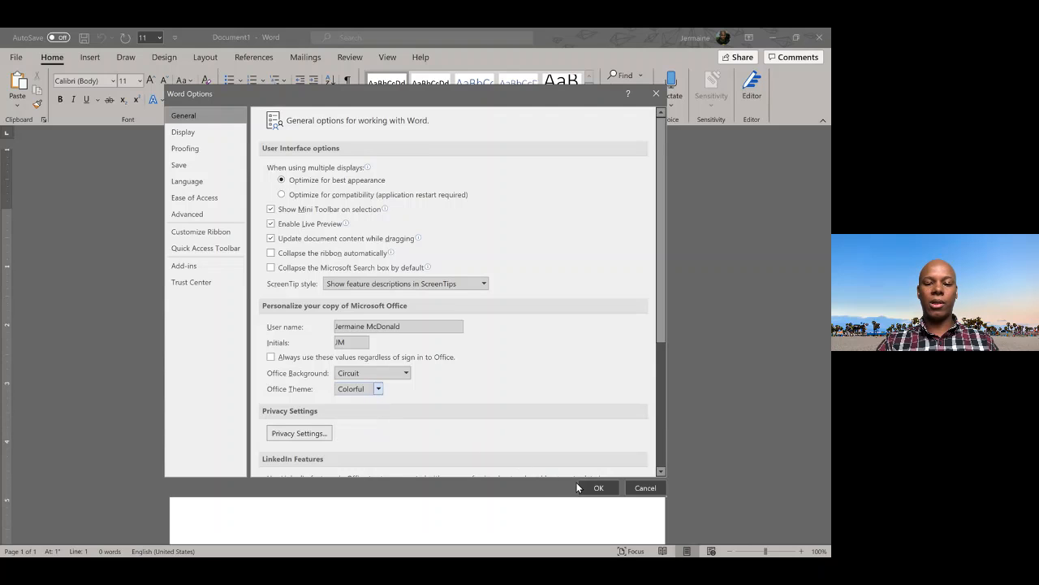
pyautogui.click(598, 487)
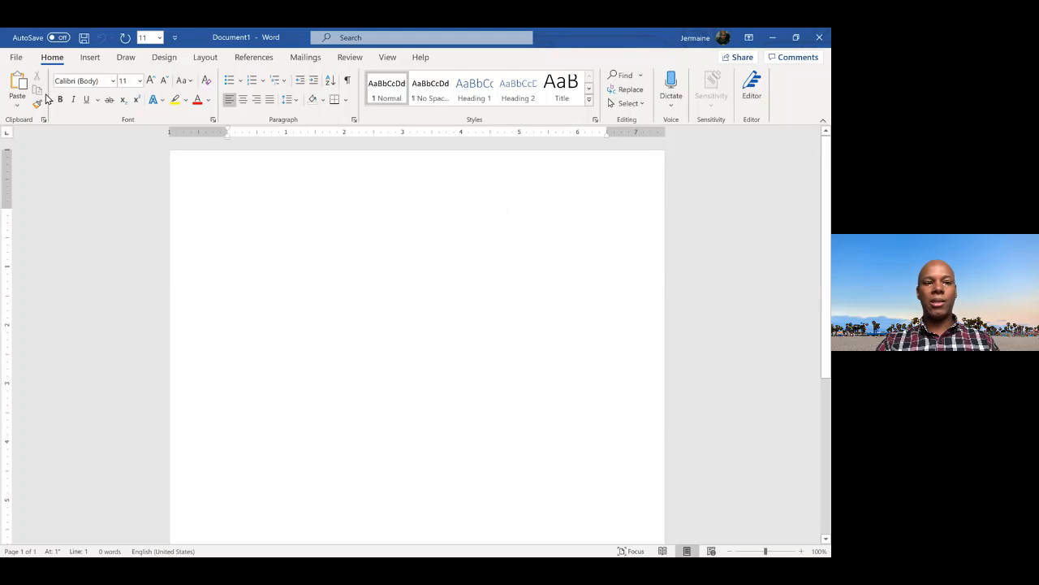
# Step: Reopen the Word options and set the display settings to always show spaces as formatting marks on the screen
pyautogui.click(15, 57)
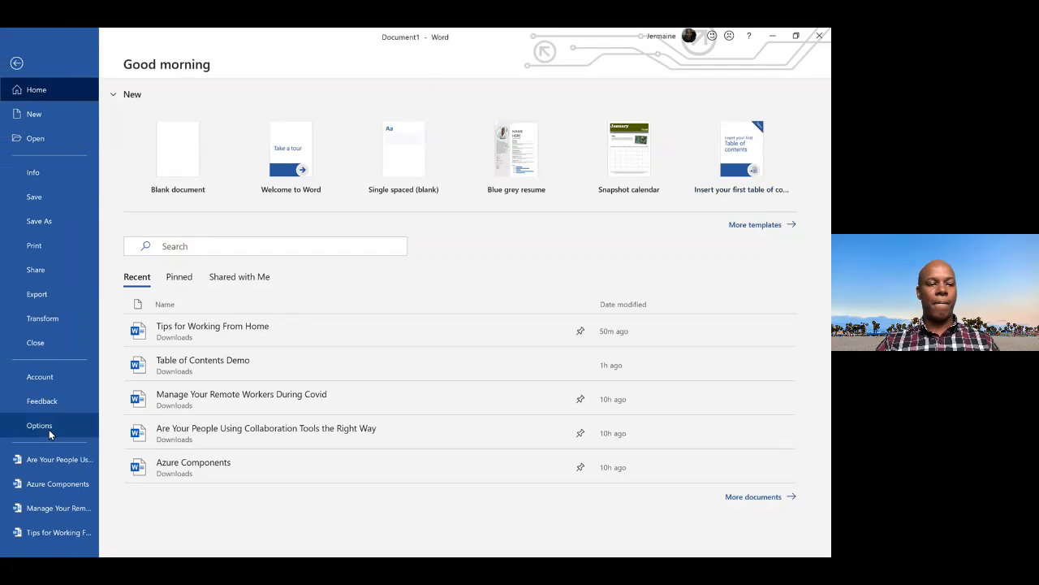
pyautogui.click(39, 425)
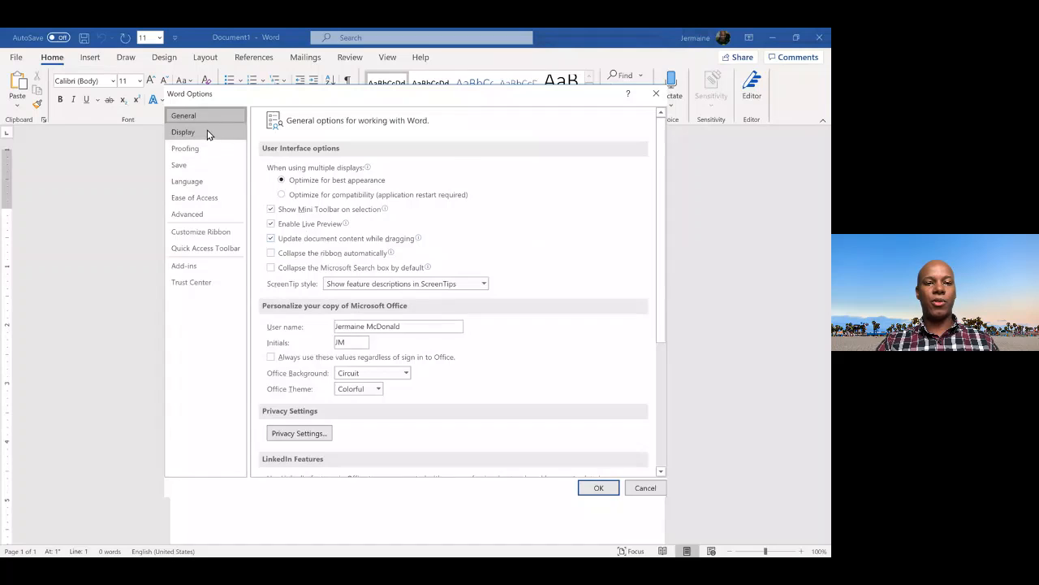
pyautogui.click(184, 131)
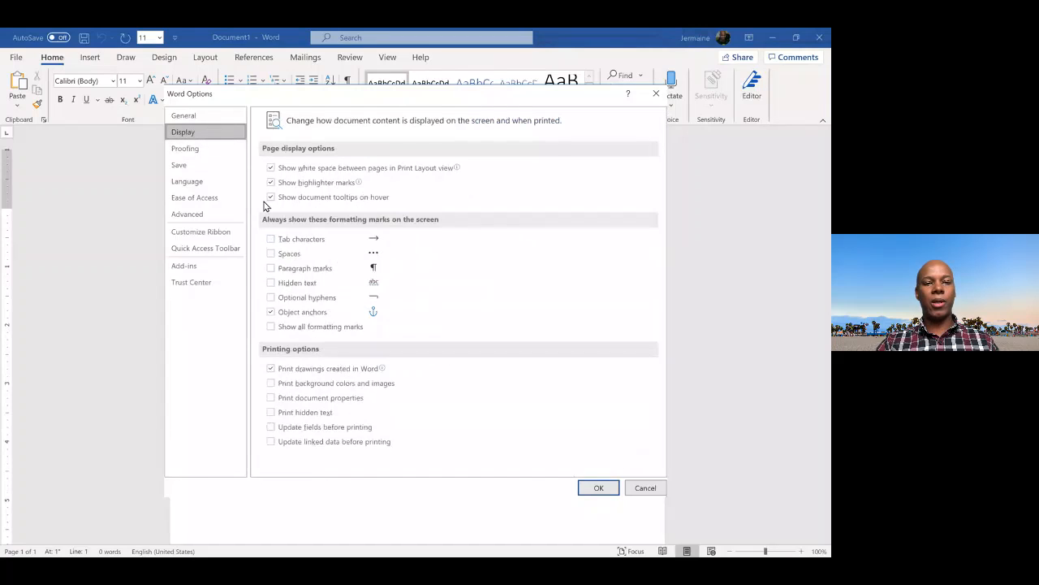
pyautogui.click(273, 254)
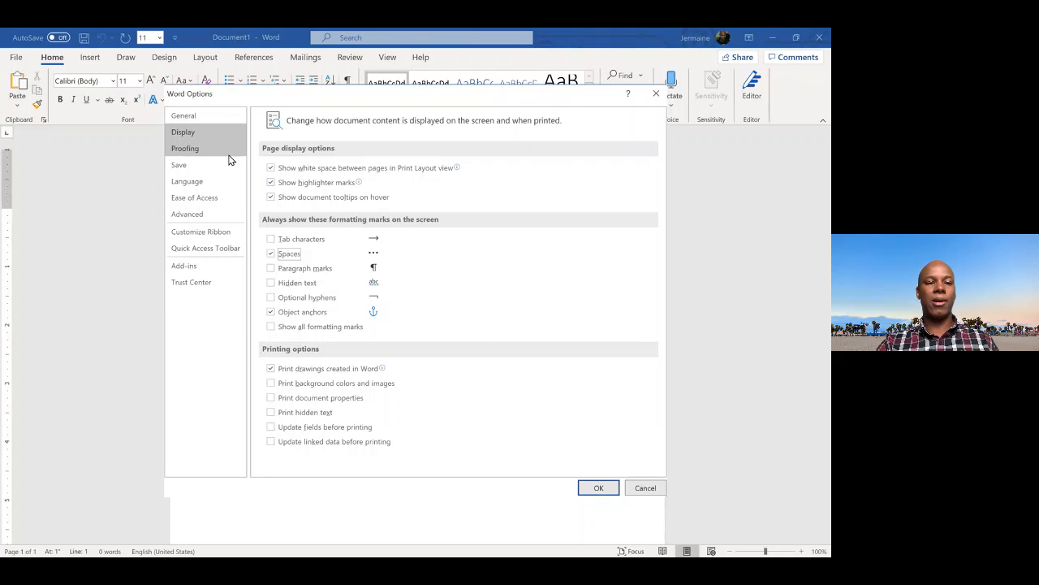
# Step: Review the proofing options for spelling and grammar correction, including the documents available for exceptions
pyautogui.click(195, 149)
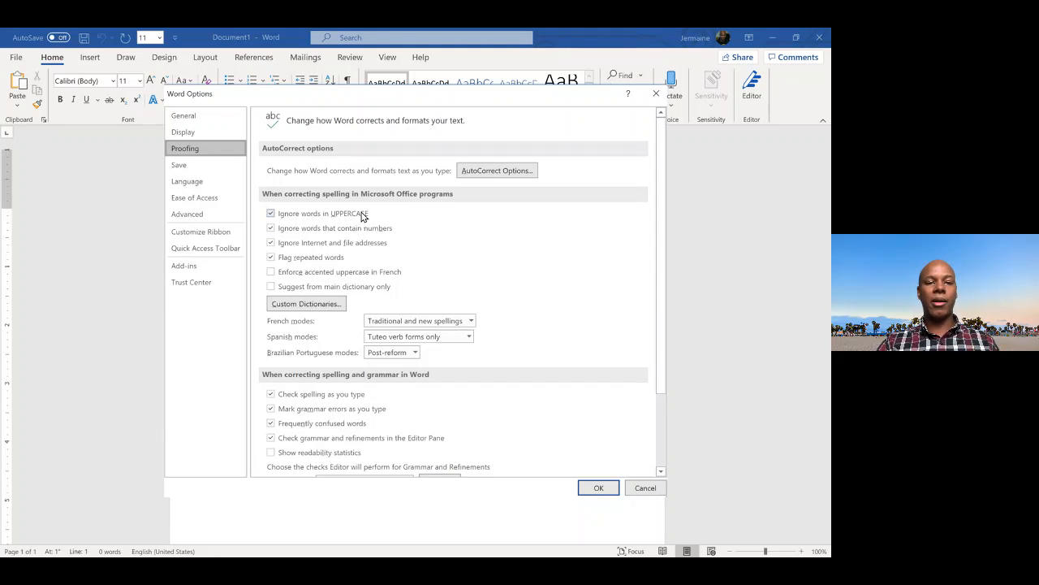
pyautogui.scroll(-3, 423, 284)
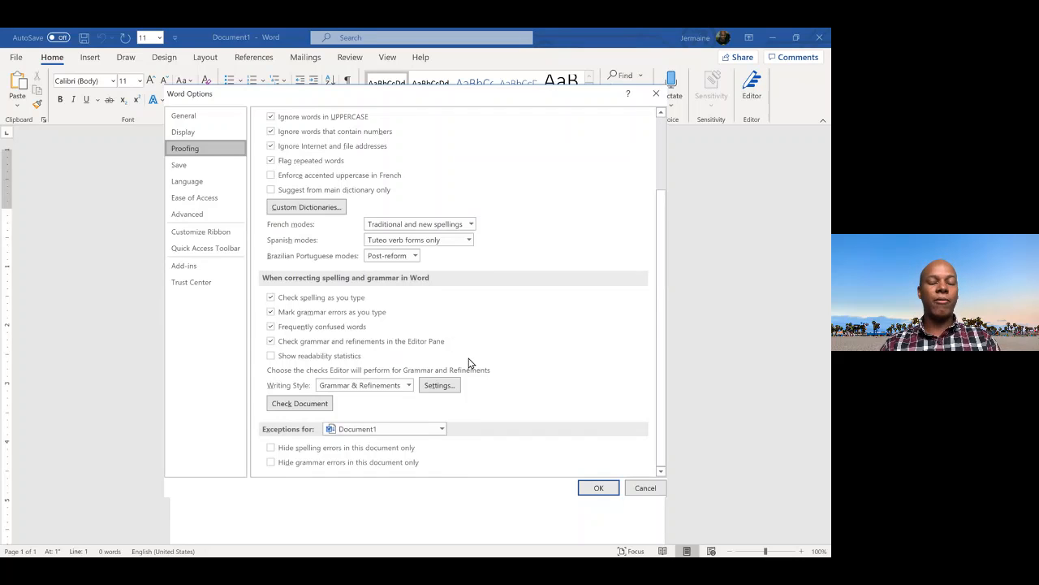
pyautogui.click(441, 429)
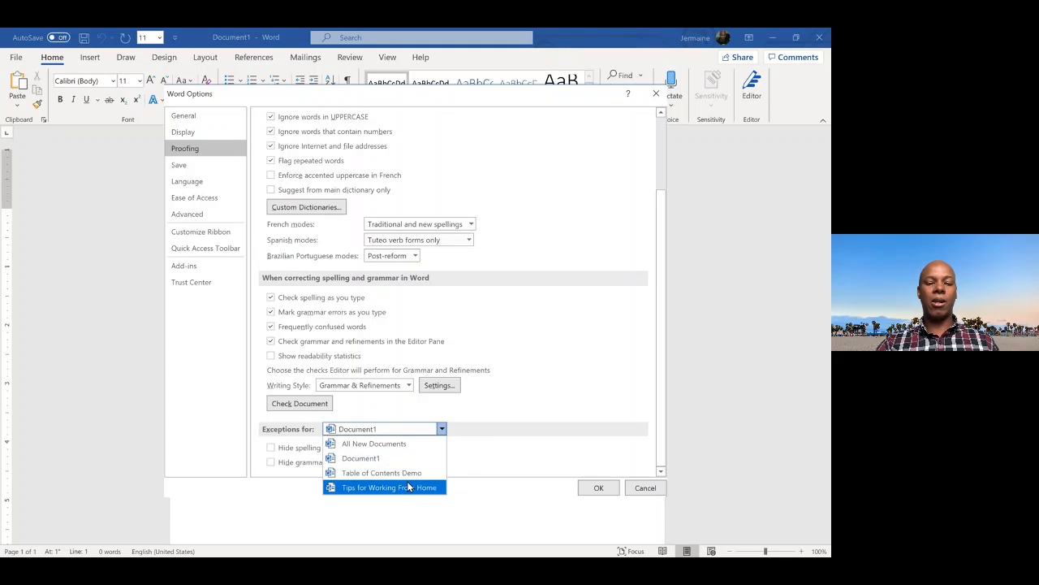
pyautogui.click(460, 431)
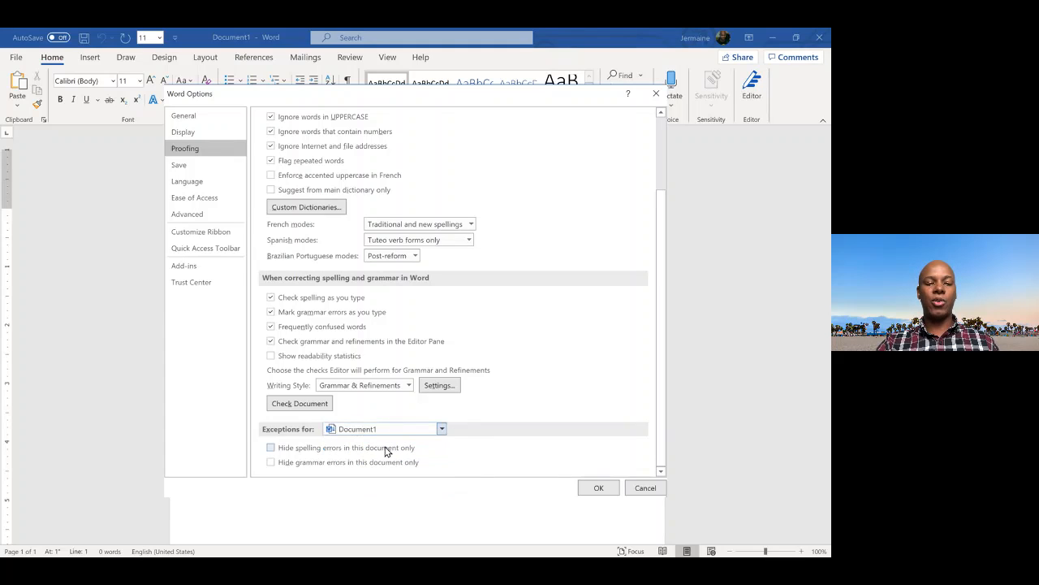
pyautogui.click(272, 448)
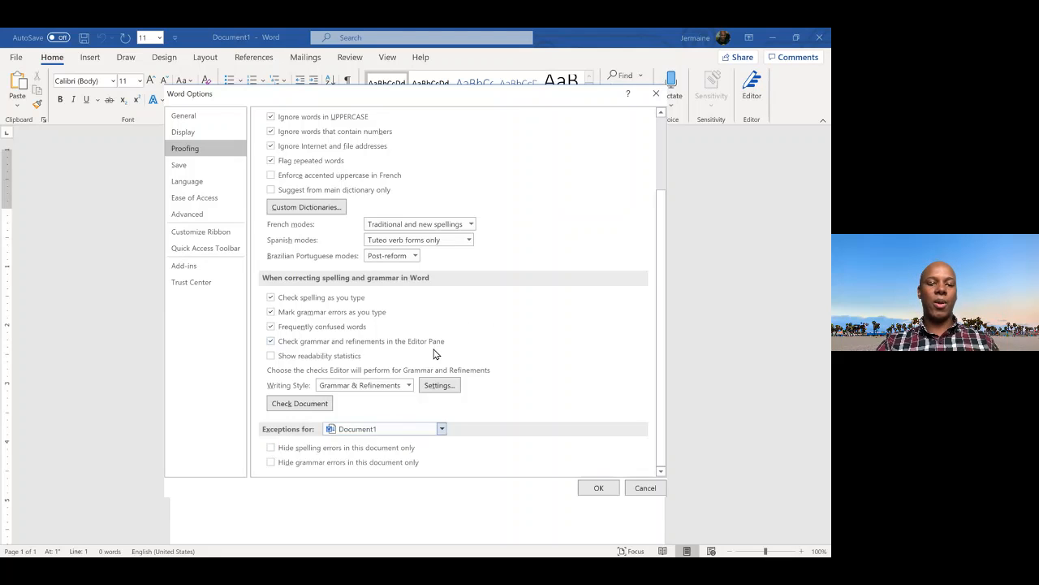
pyautogui.scroll(3, 439, 349)
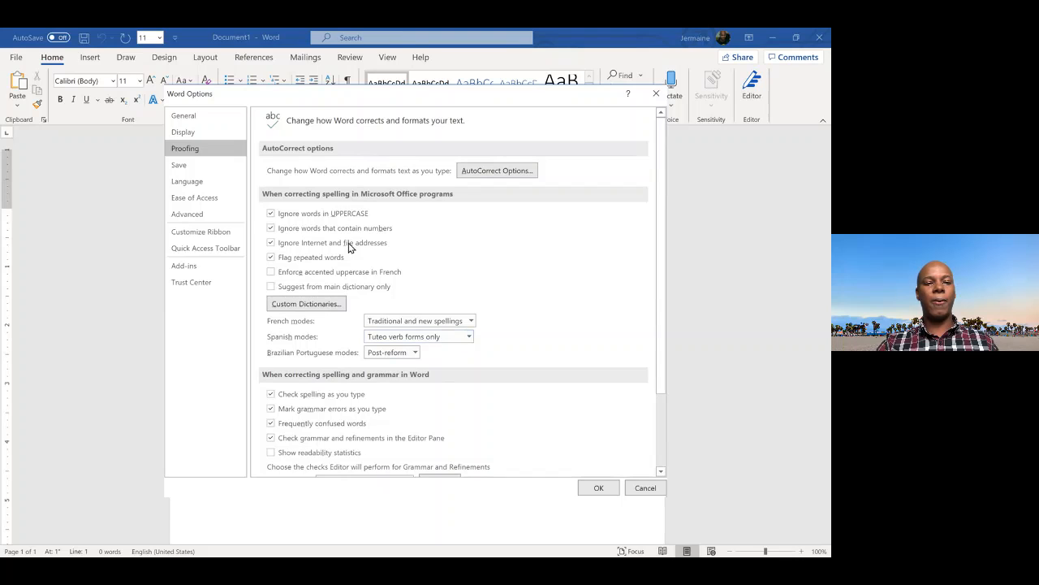
# Step: Add the Shapes command to the Quick Access Toolbar for all documents, apply the options and check its shape gallery
pyautogui.click(213, 248)
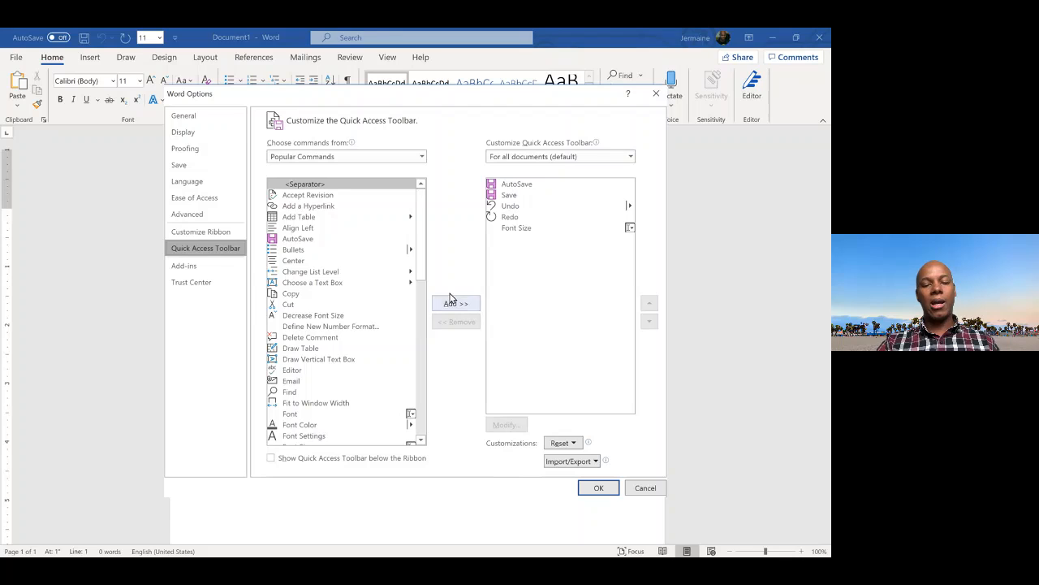
pyautogui.click(543, 229)
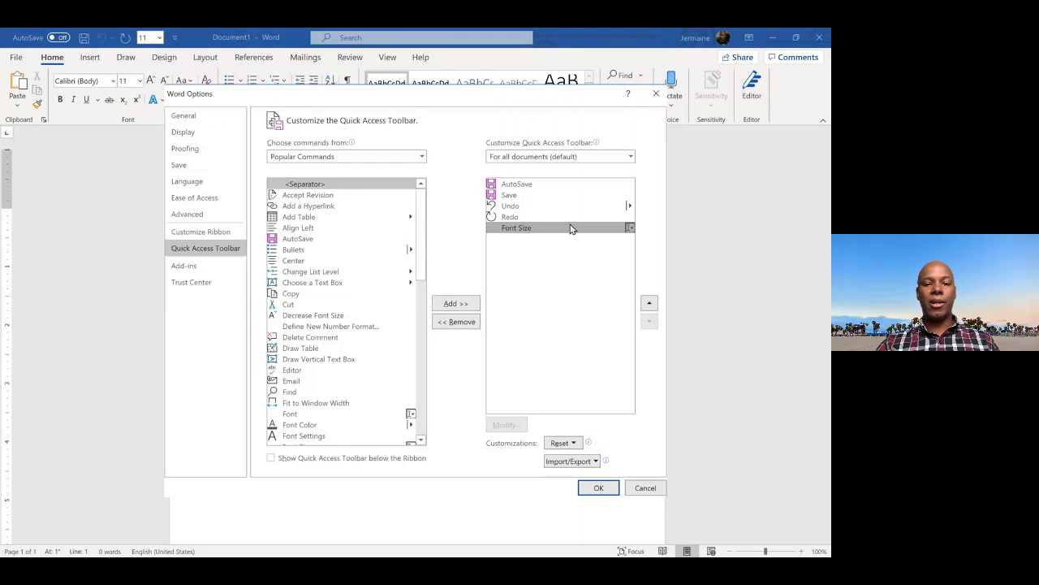
pyautogui.scroll(-3, 361, 313)
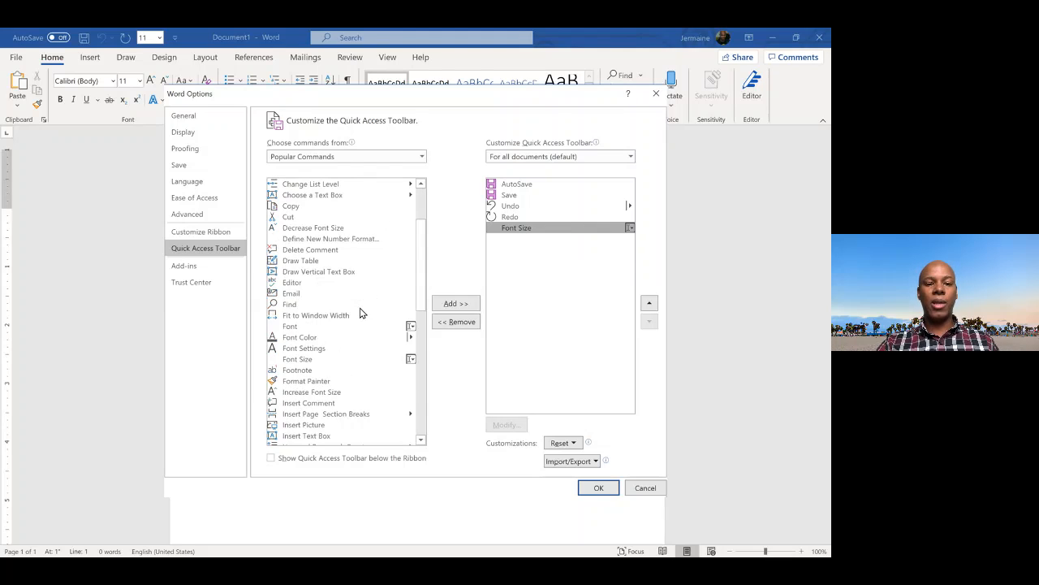
pyautogui.scroll(-12, 361, 313)
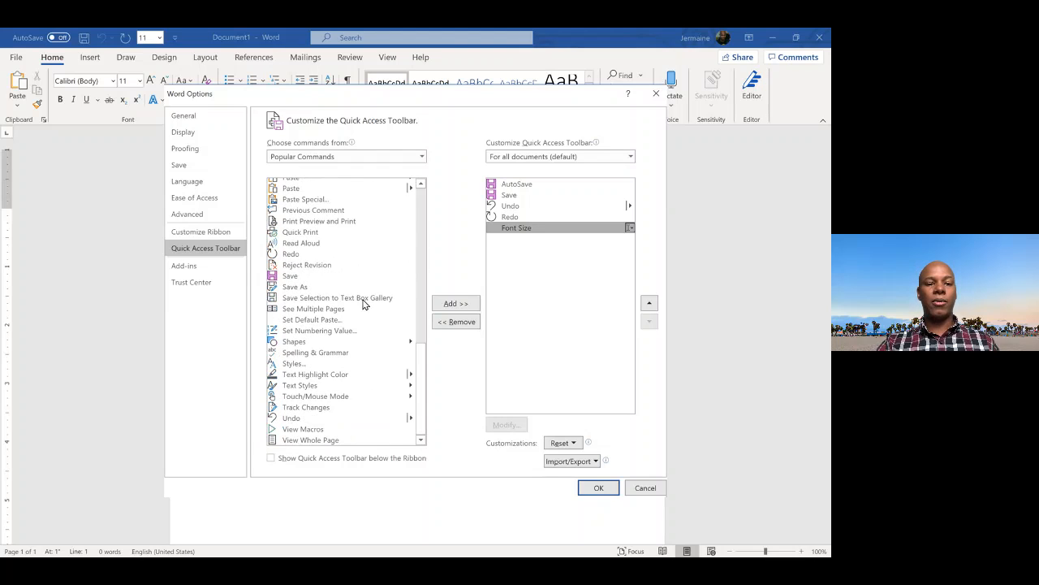
pyautogui.click(315, 346)
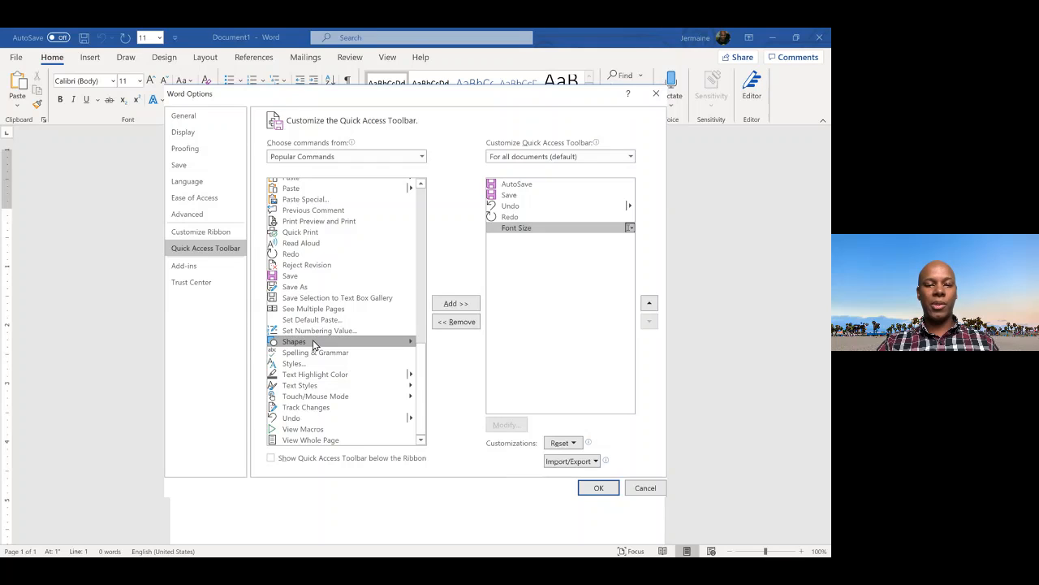
pyautogui.click(446, 303)
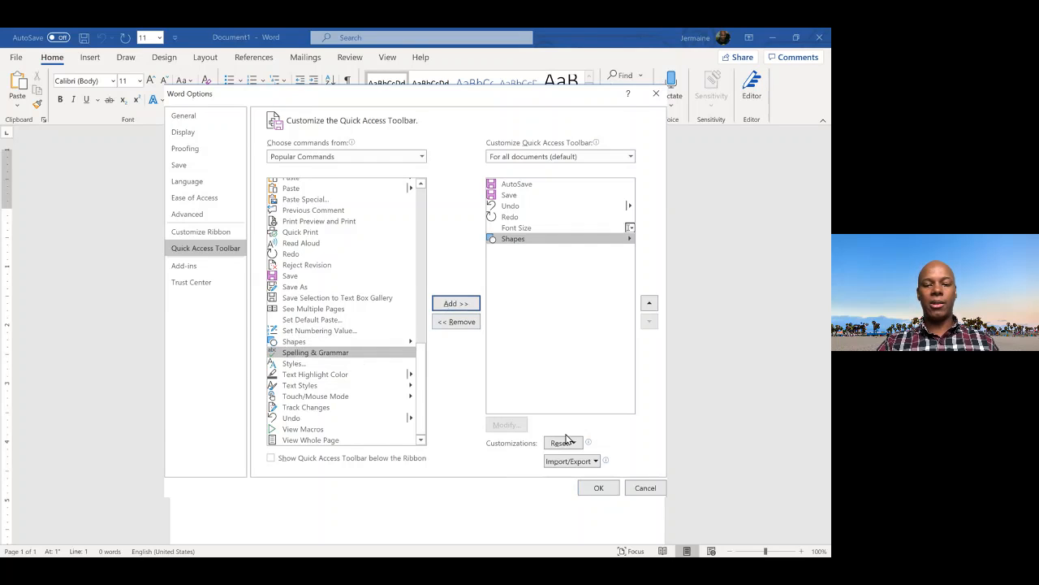
pyautogui.click(596, 491)
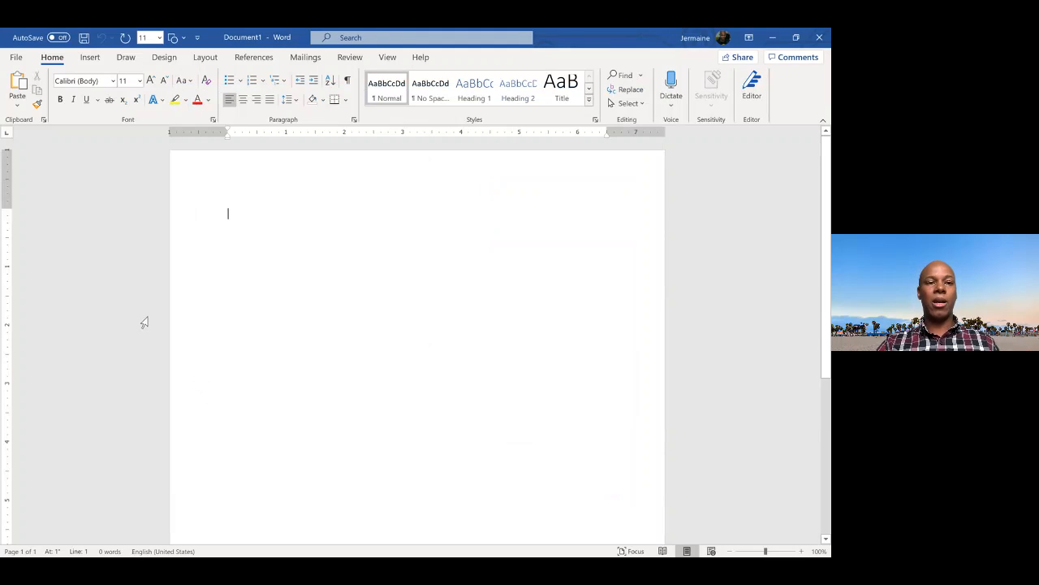
pyautogui.click(185, 40)
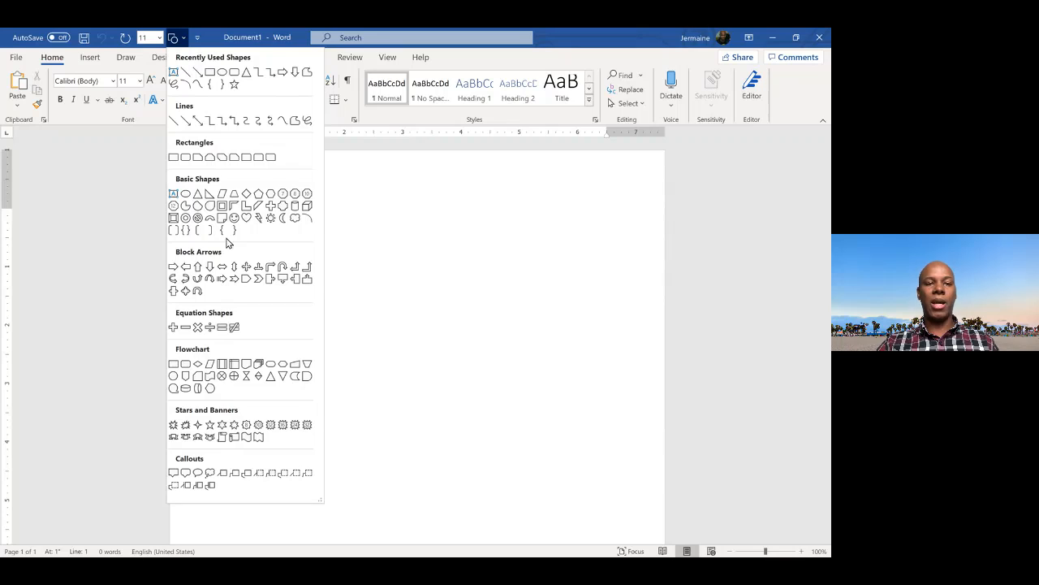
pyautogui.click(359, 179)
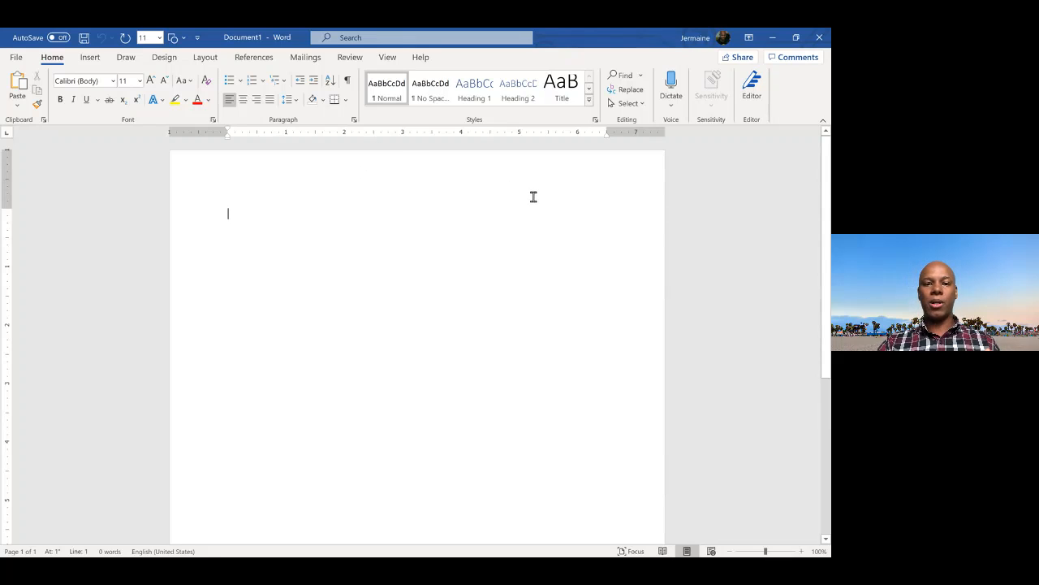
# Step: Start sharing the document by uploading it to the Inova Solutions OneDrive under the name Webinar Demo
pyautogui.click(739, 58)
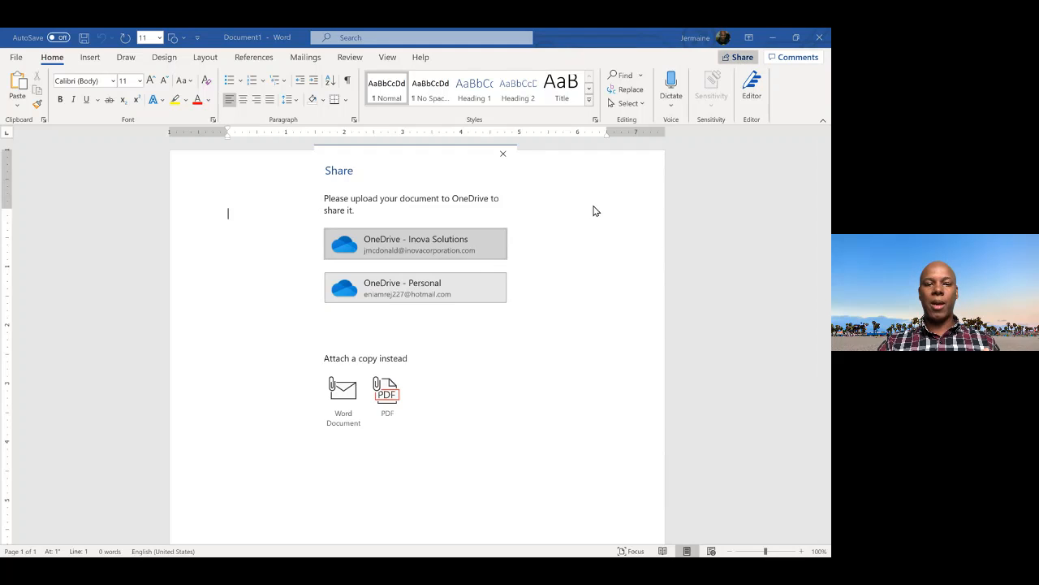
pyautogui.click(404, 246)
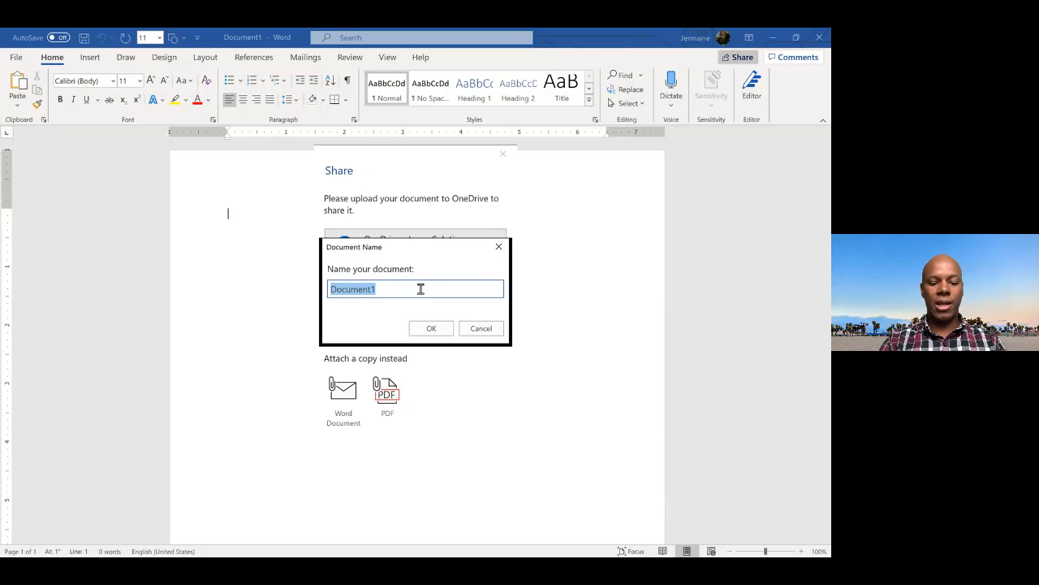
pyautogui.write('Webinar ')
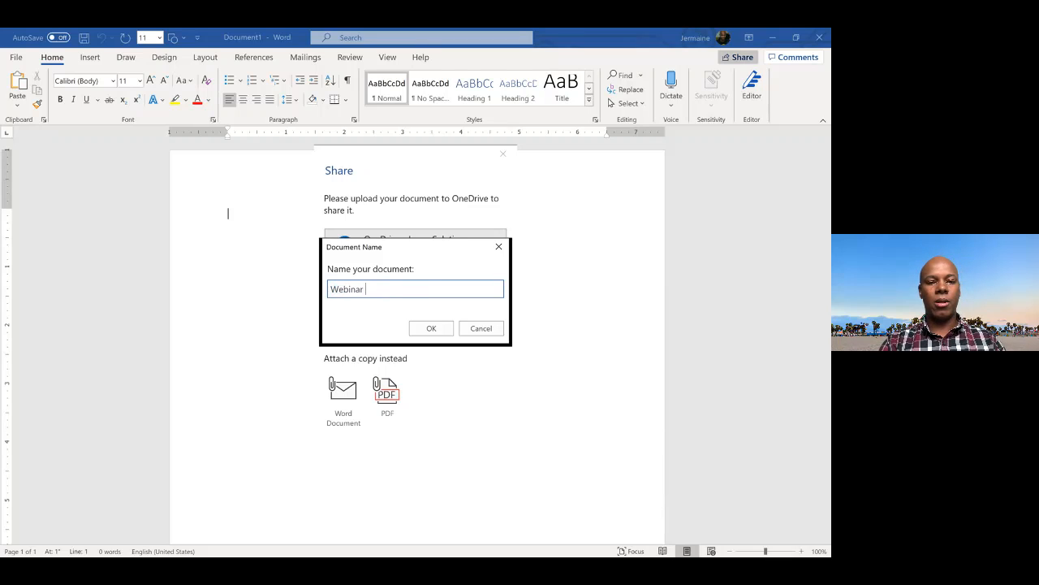
pyautogui.write('Demo')
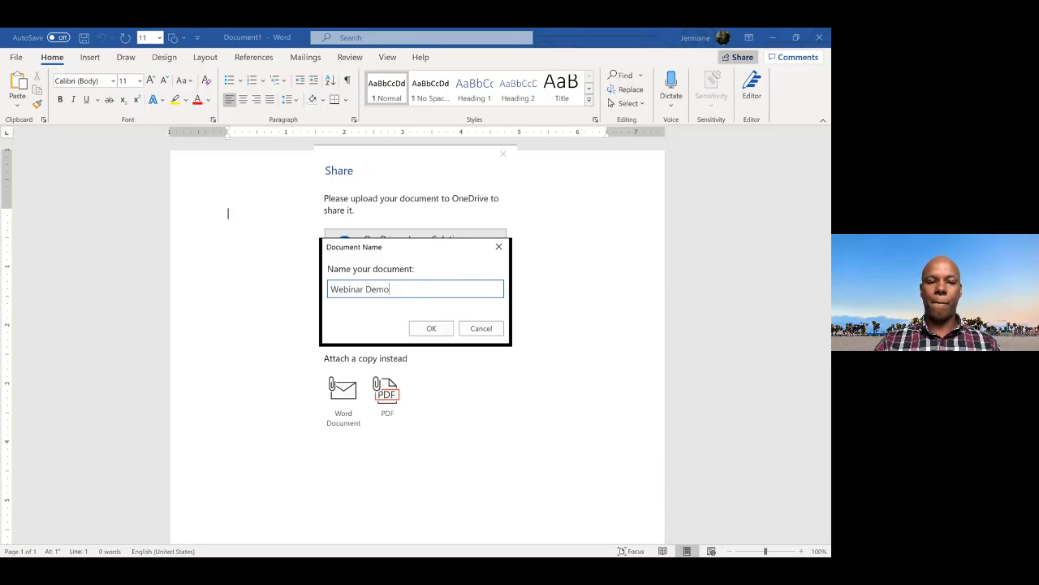
pyautogui.click(445, 333)
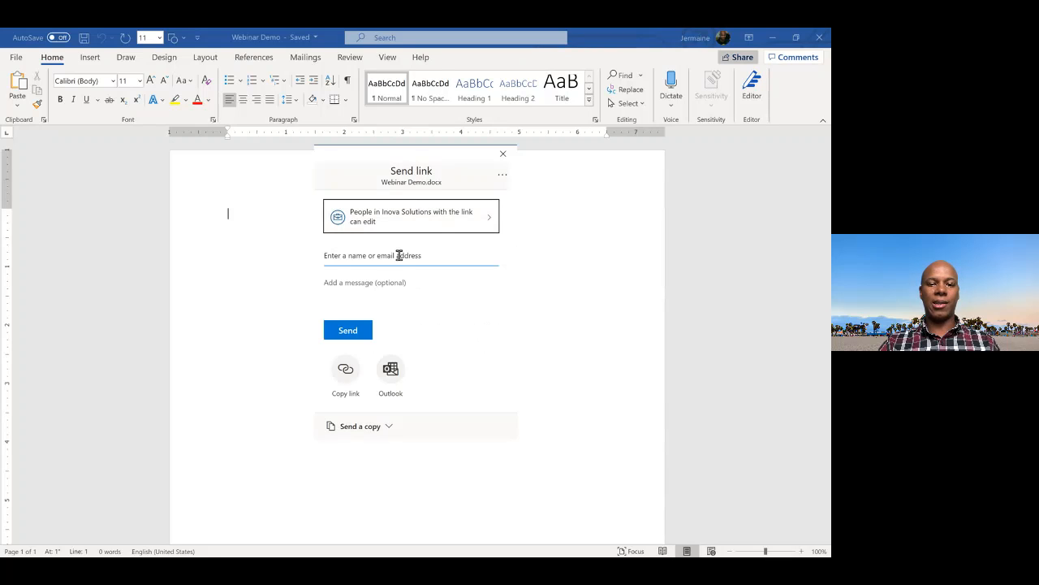
# Step: Send the Webinar Demo link with edit access to the two colleagues, the Marketing Manager and the Account Manager, and close the confirmation
pyautogui.click(400, 255)
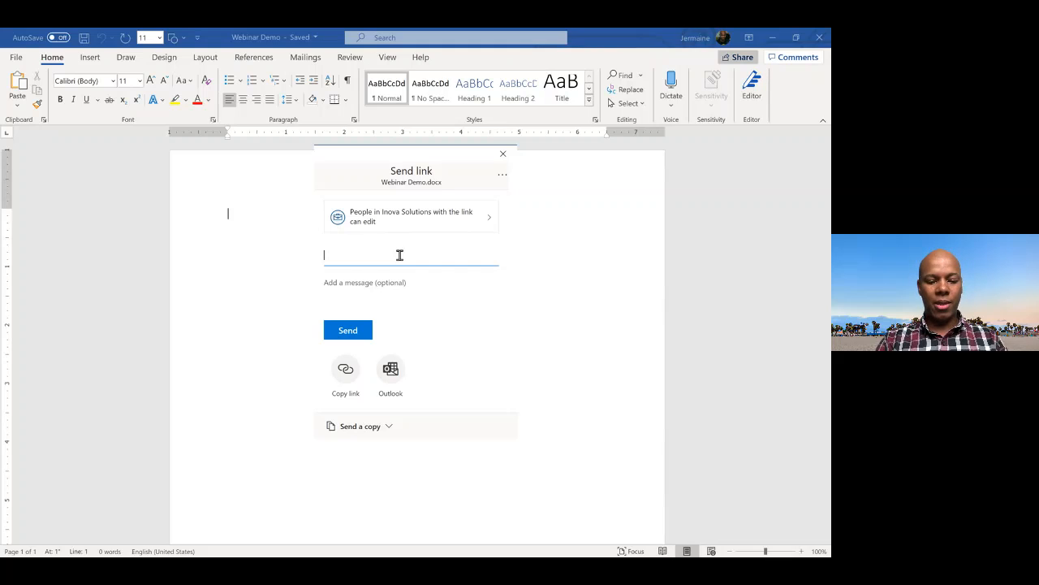
pyautogui.write('adrian')
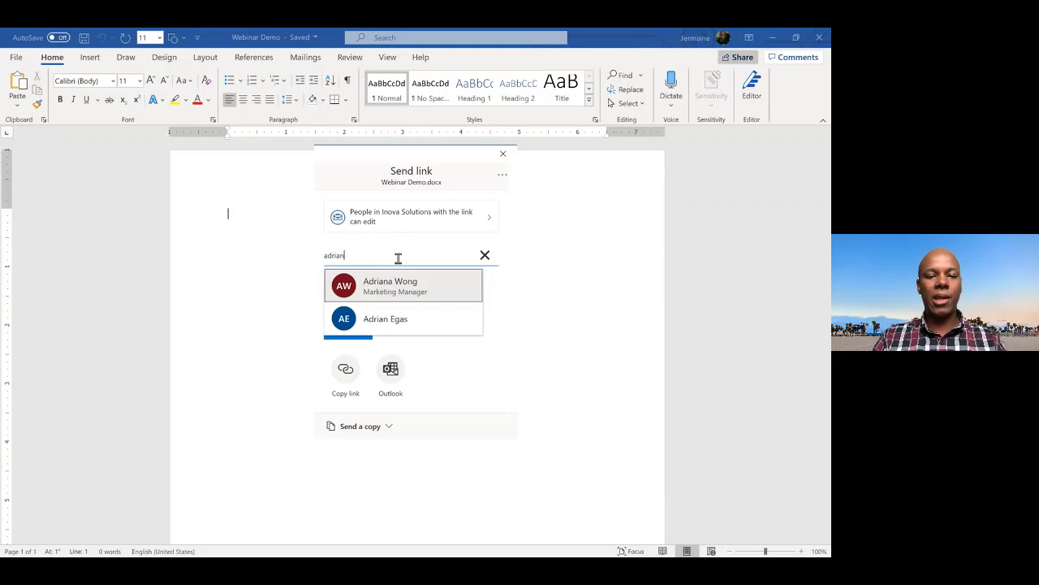
pyautogui.click(383, 291)
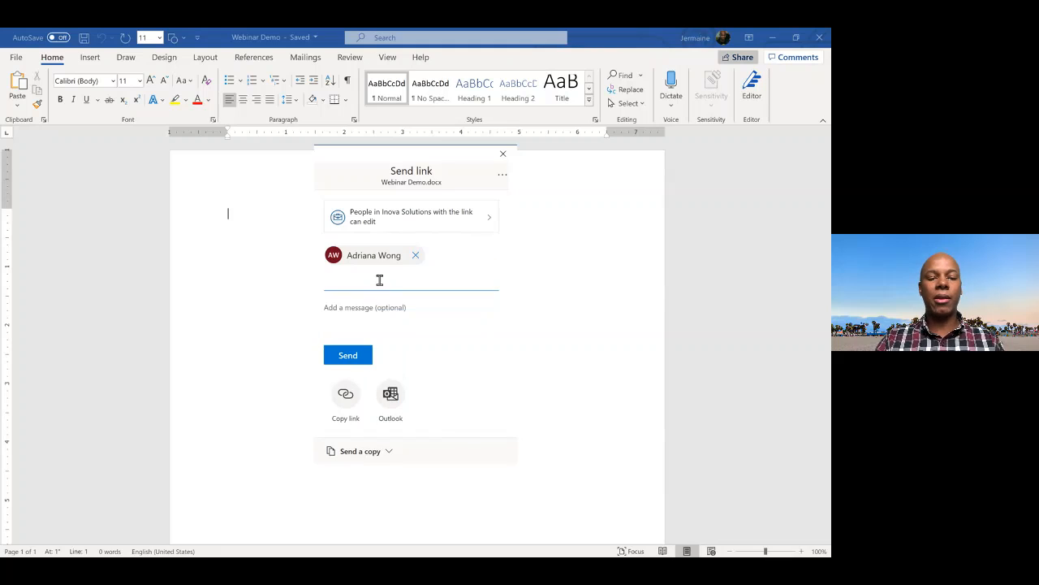
pyautogui.write('nestor')
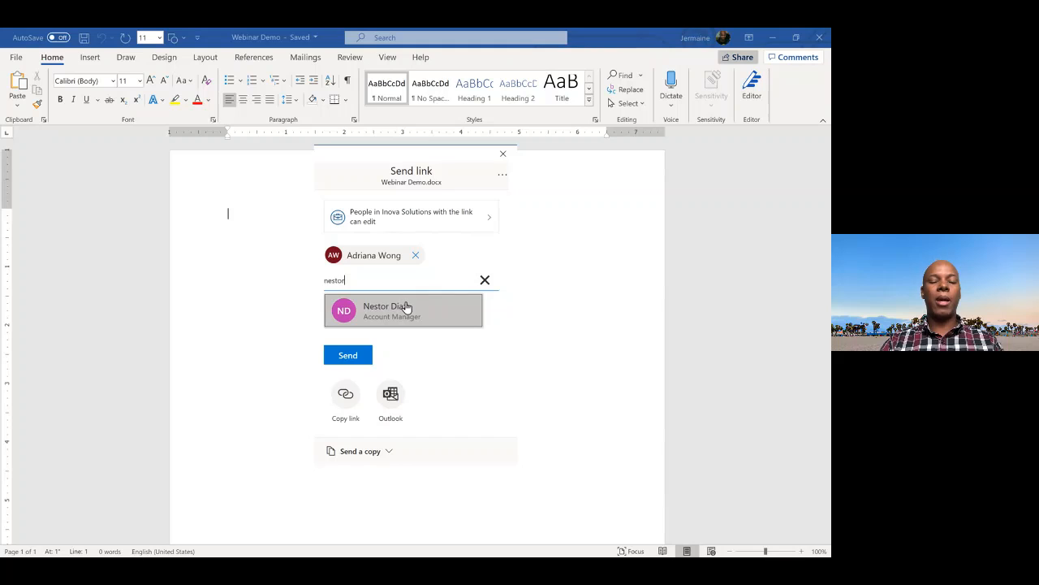
pyautogui.click(406, 307)
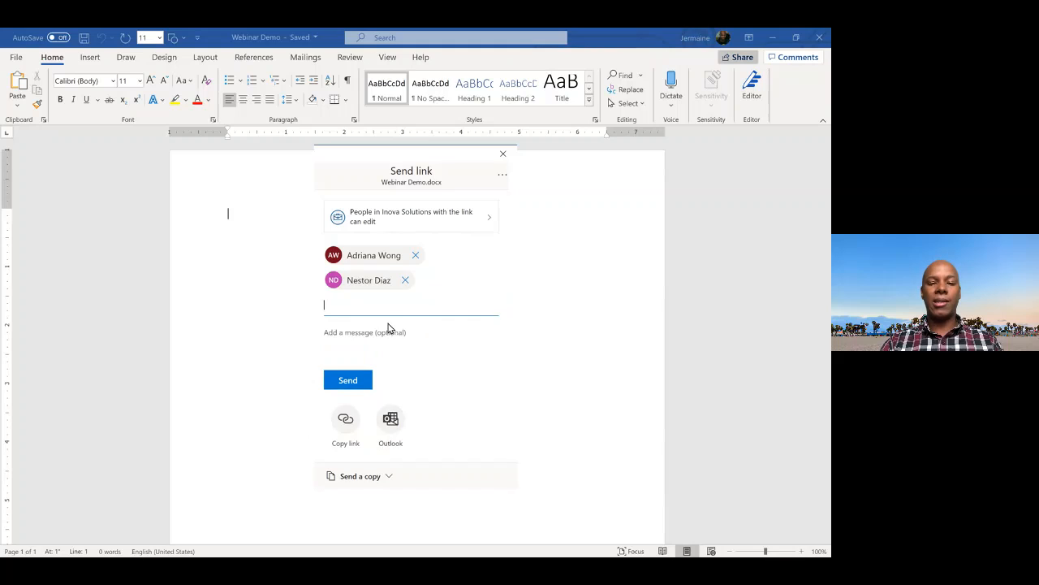
pyautogui.click(355, 381)
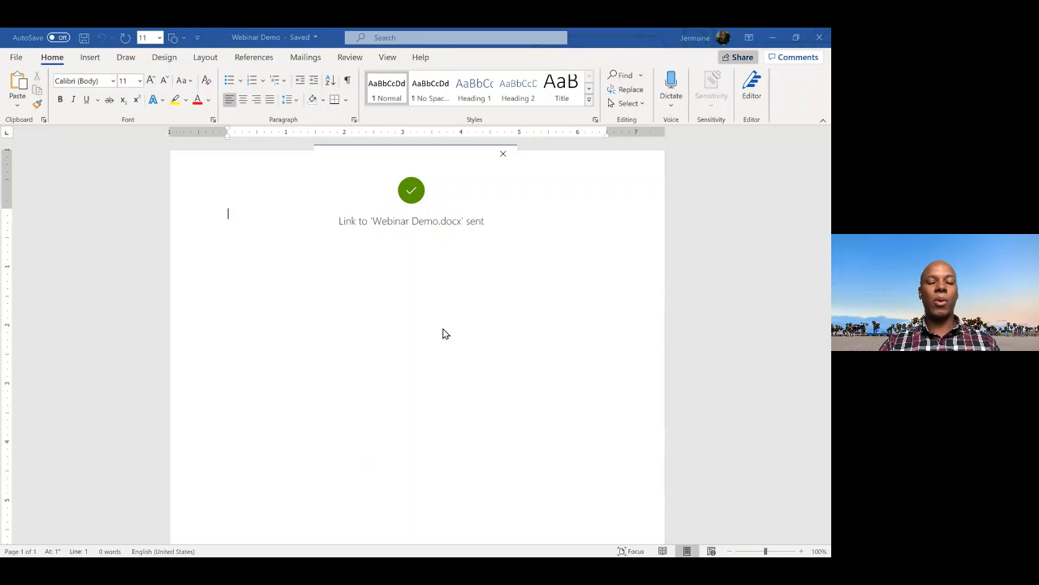
pyautogui.click(504, 154)
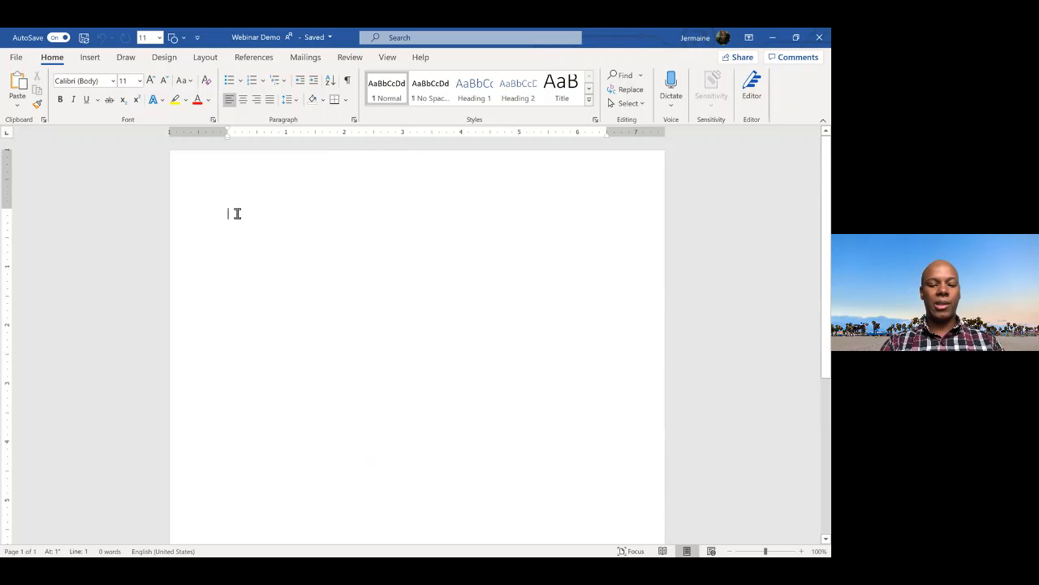
# Step: Write "This is a sample document" in the empty document and add three new paragraphs below it
pyautogui.write('This is a sample document')
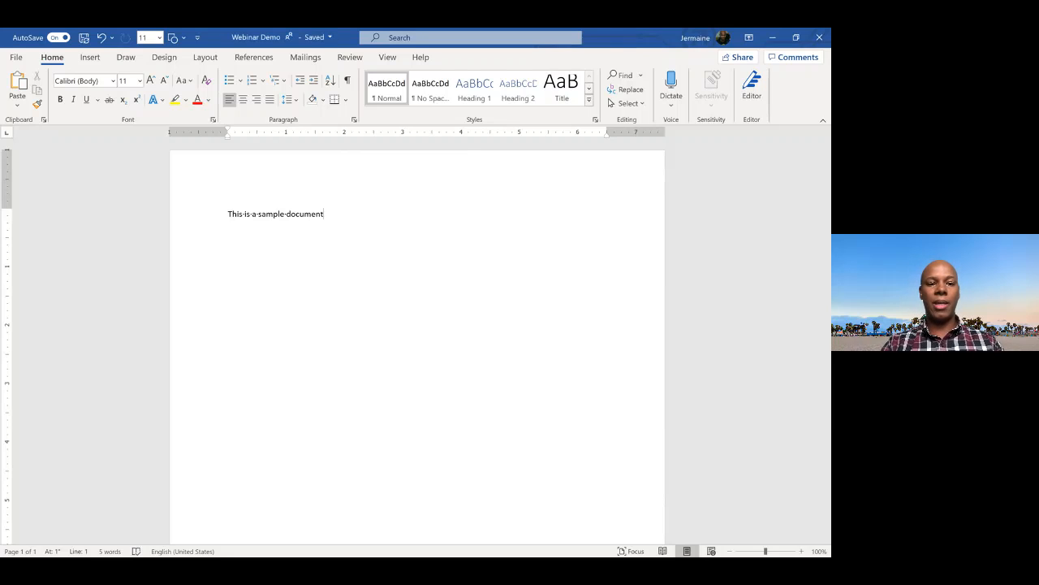
pyautogui.press('Return')
pyautogui.press('Return')
pyautogui.press('Return')
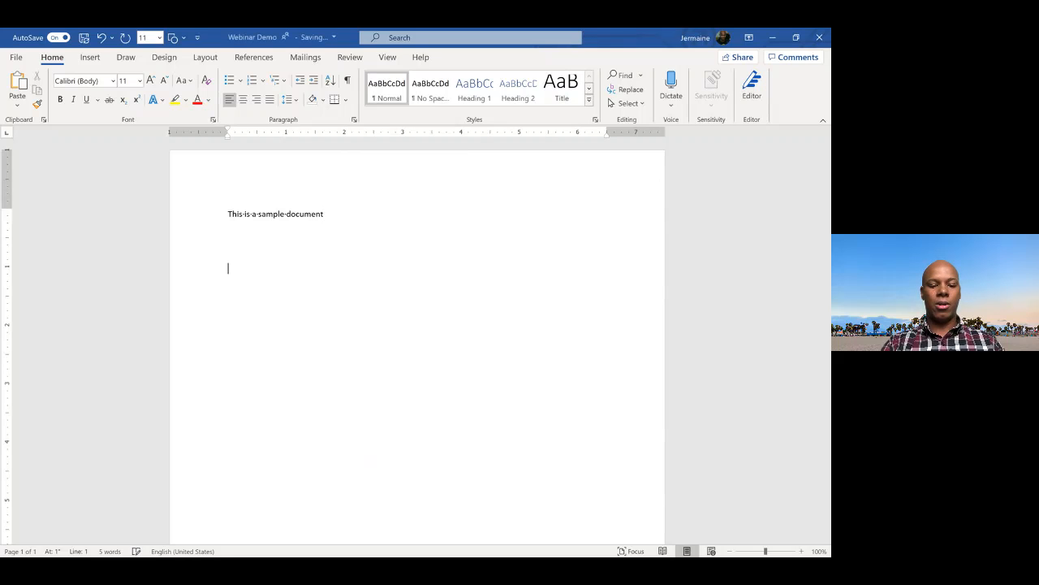
# Step: Add the lines "Introduction" and "Overview of Solution" above the sample sentence and check which colleagues have the document open
pyautogui.click(227, 214)
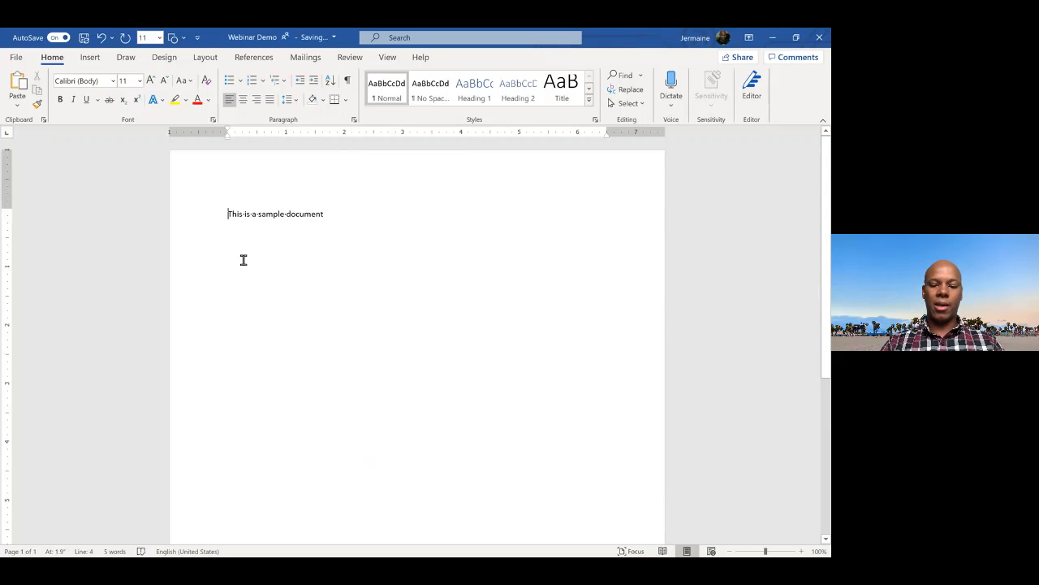
pyautogui.press('Return')
pyautogui.press('Up')
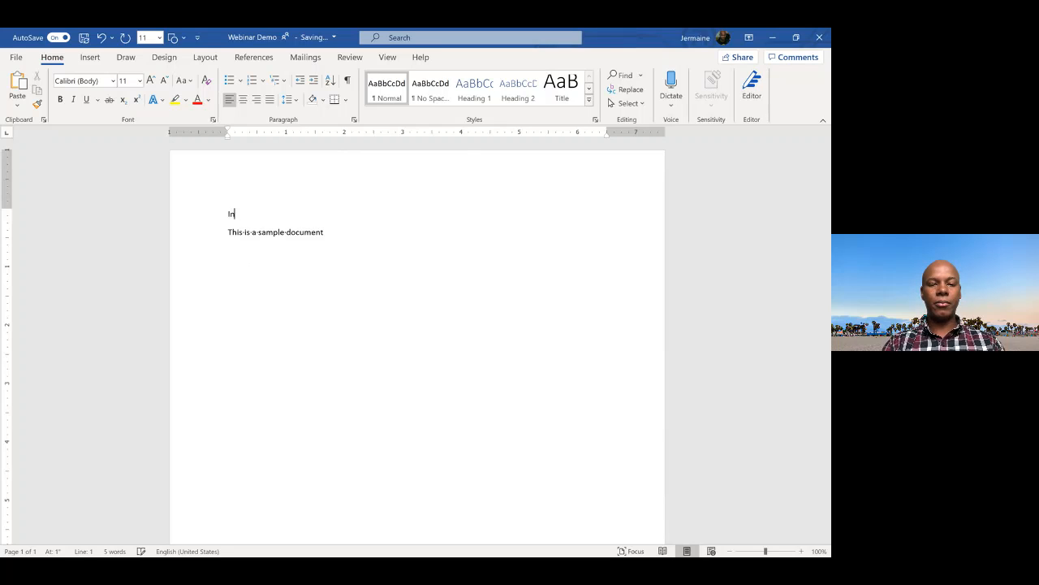
pyautogui.press('Return')
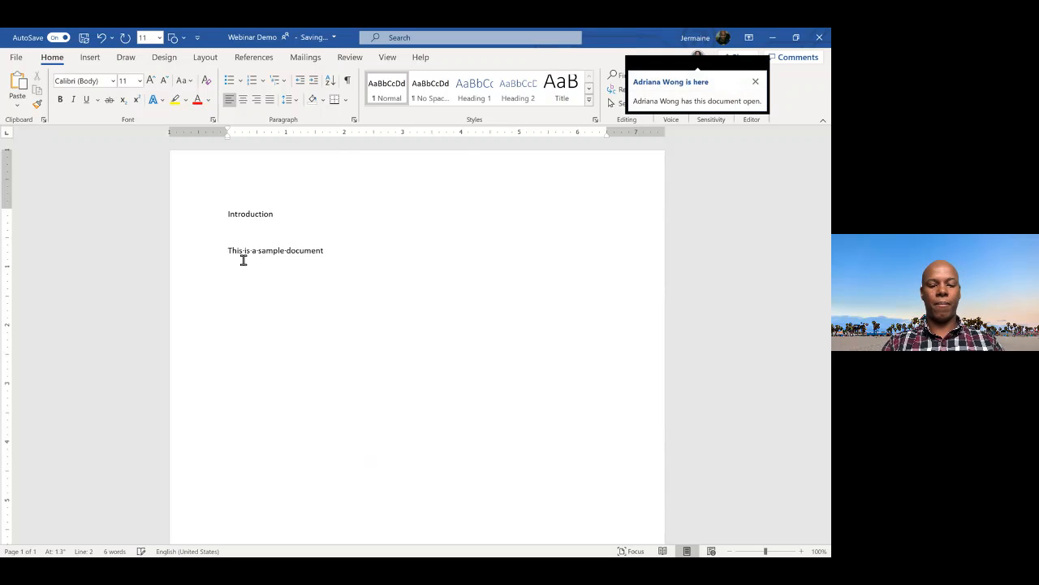
pyautogui.write('Overview of ')
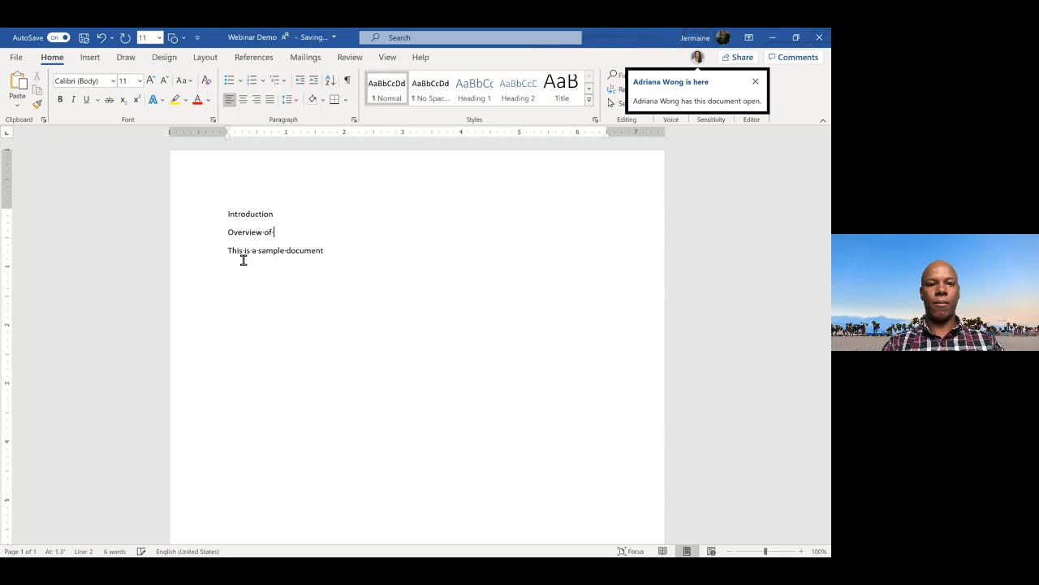
pyautogui.write('Sc')
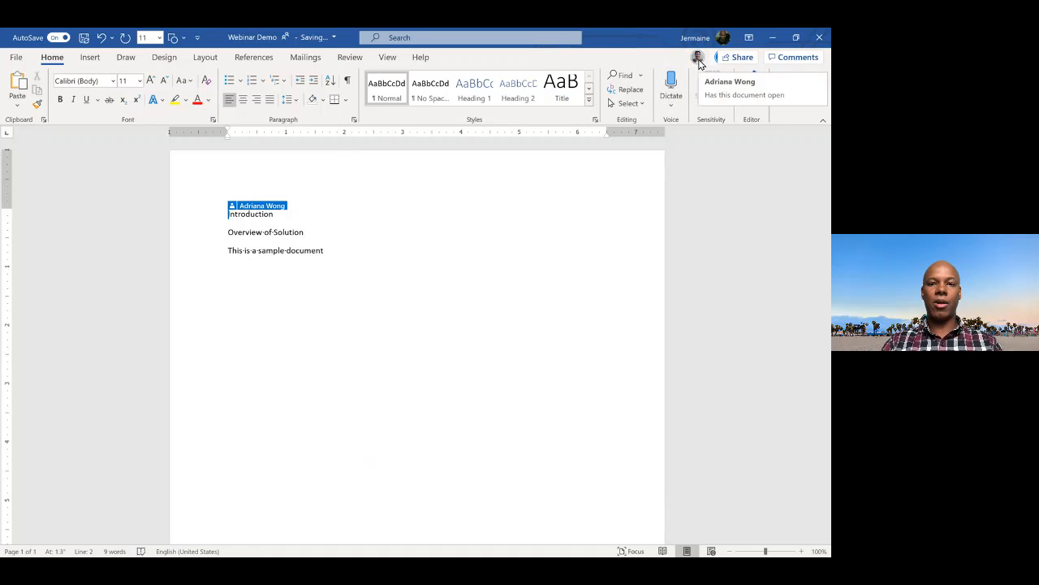
pyautogui.moveTo(674, 60)
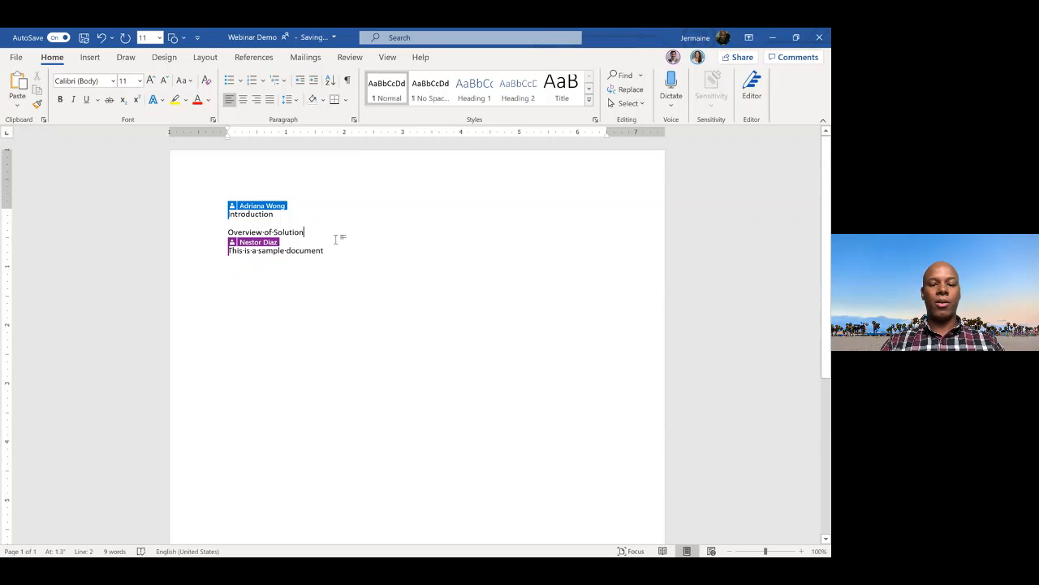
# Step: Add the line "Overview of Office 365" below "Overview of Solution", leaving an empty paragraph before the sample sentence
pyautogui.press('Return')
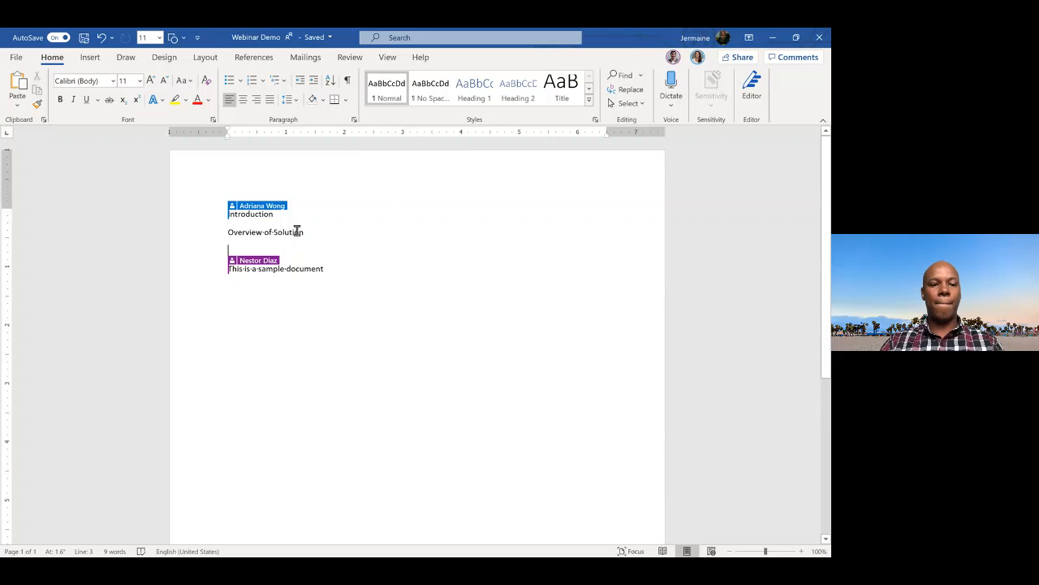
pyautogui.press('Return')
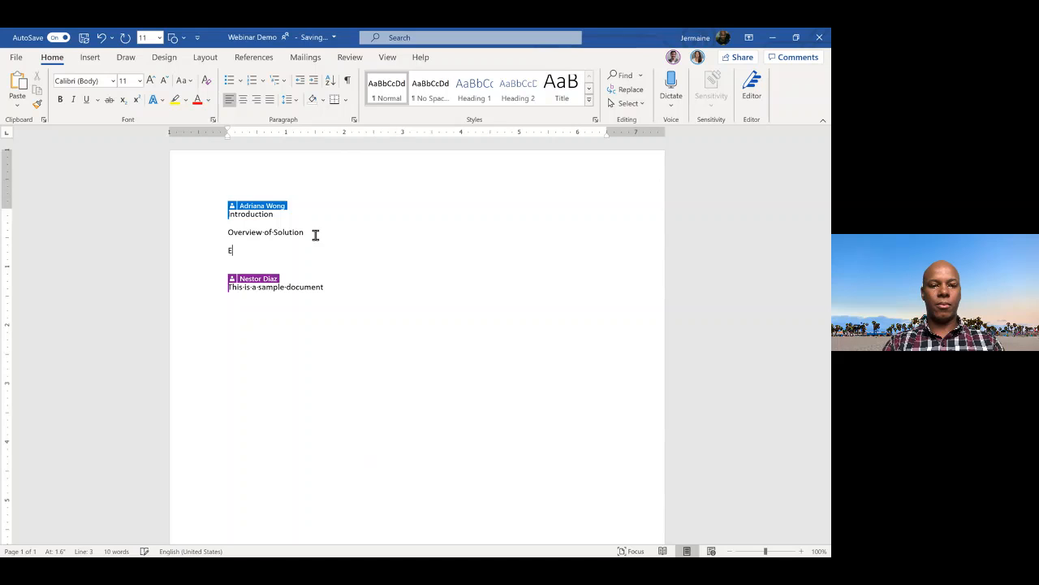
pyautogui.press('BackSpace')
pyautogui.write('In')
pyautogui.press('BackSpace')
pyautogui.press('BackSpace')
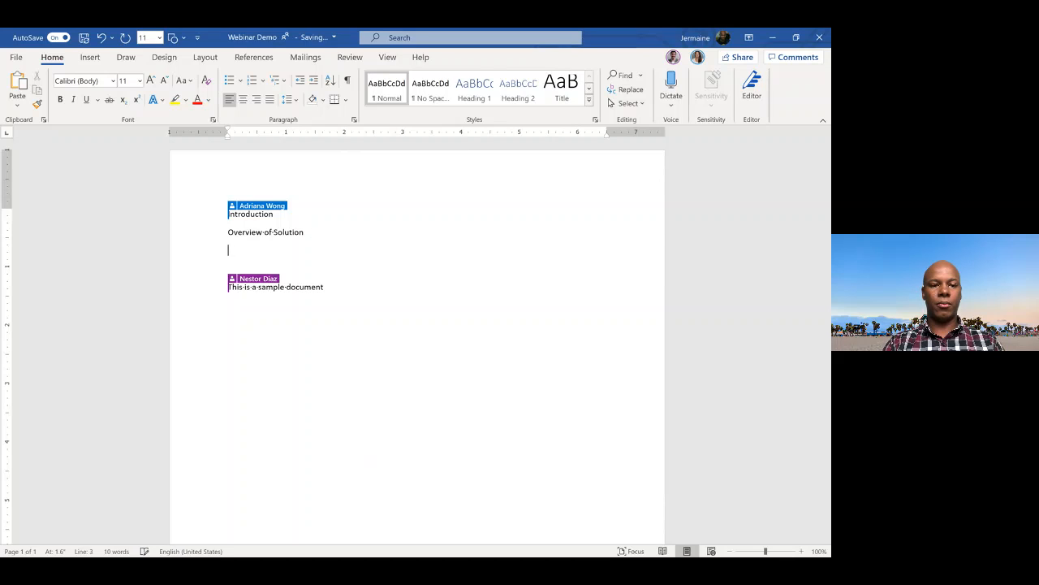
pyautogui.write('Overvie')
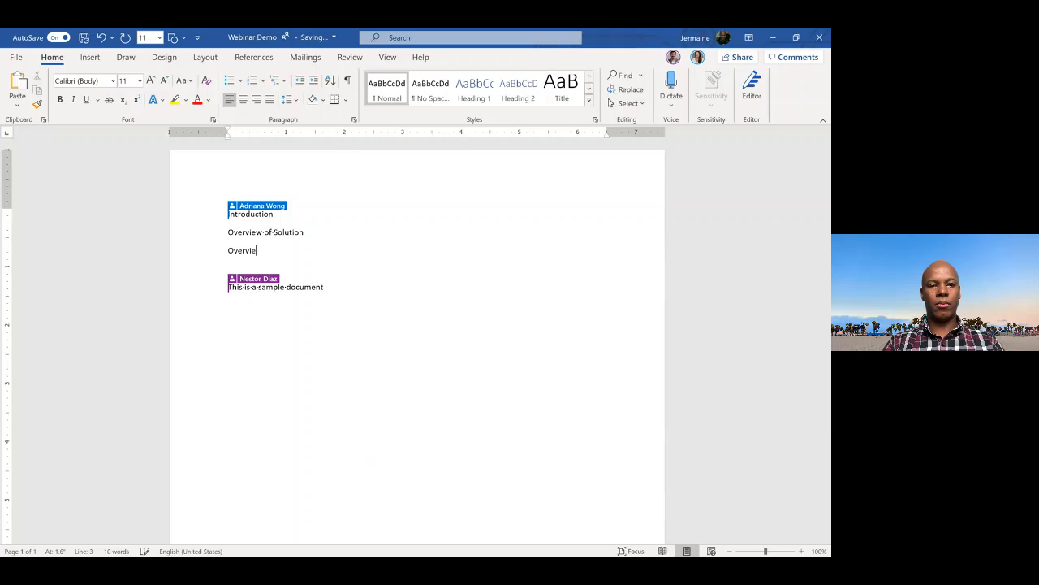
pyautogui.write('w of Office 365')
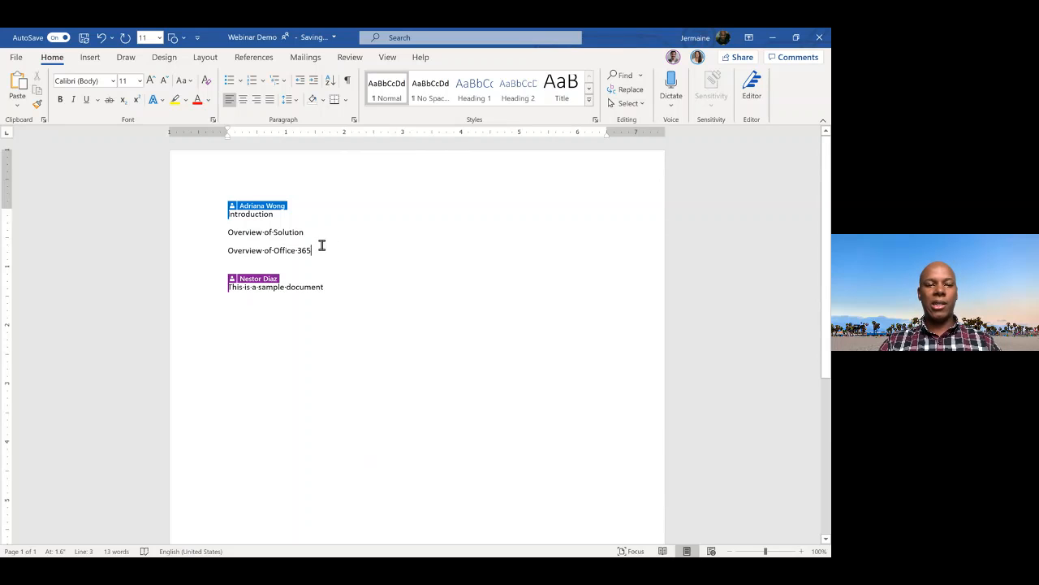
# Step: Apply the Heading 1 style to the "Overview of Office 365" and "Overview of Solution" lines
pyautogui.moveTo(320, 249); pyautogui.dragTo(228, 247)
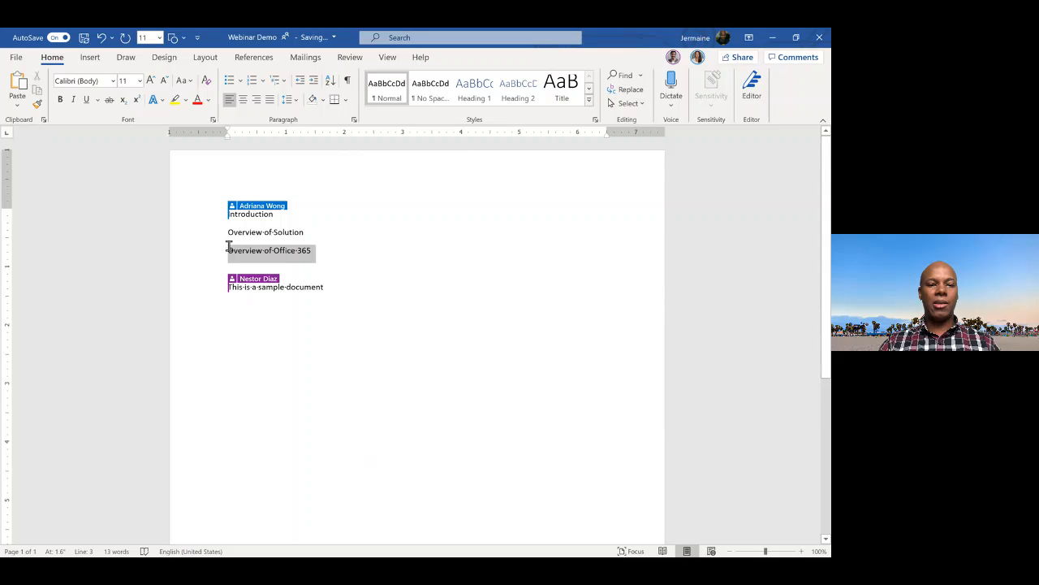
pyautogui.click(474, 92)
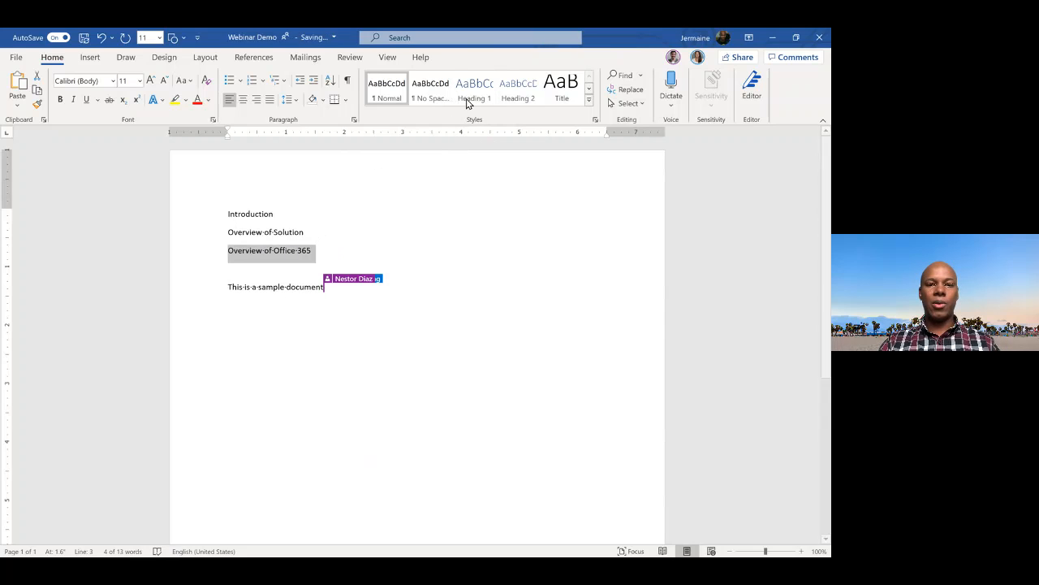
pyautogui.click(471, 98)
pyautogui.moveTo(308, 233); pyautogui.dragTo(226, 233)
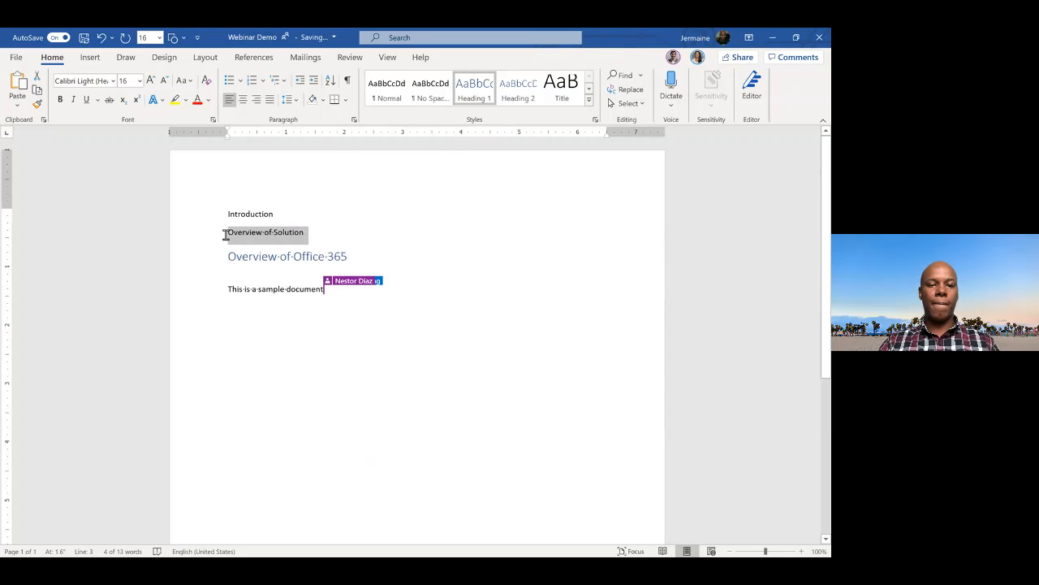
pyautogui.click(484, 87)
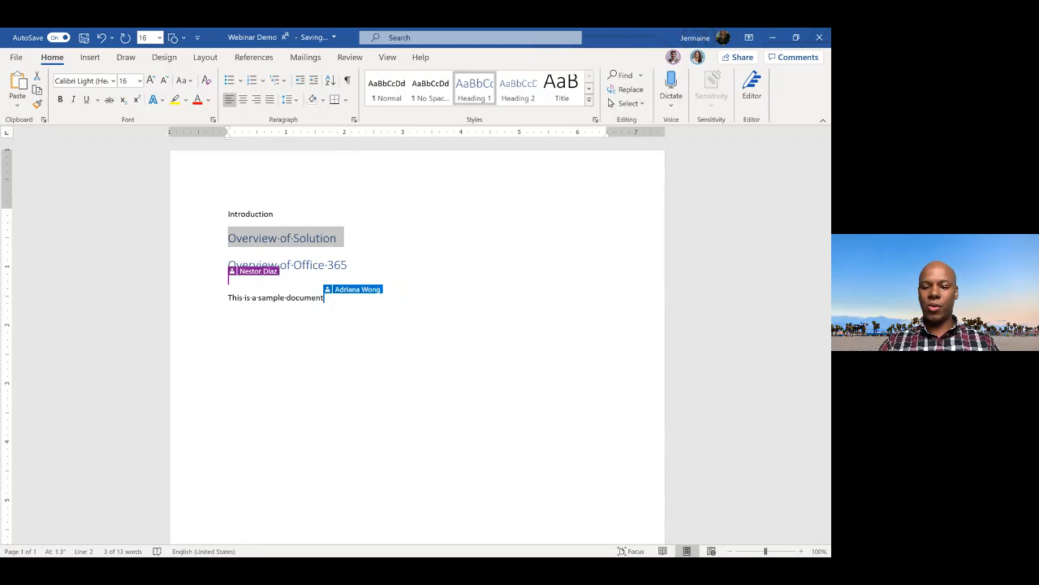
# Step: Enlarge the document view to 190% and examine the co-authors' live edits around the headings
pyautogui.click(801, 553)
pyautogui.click(802, 553)
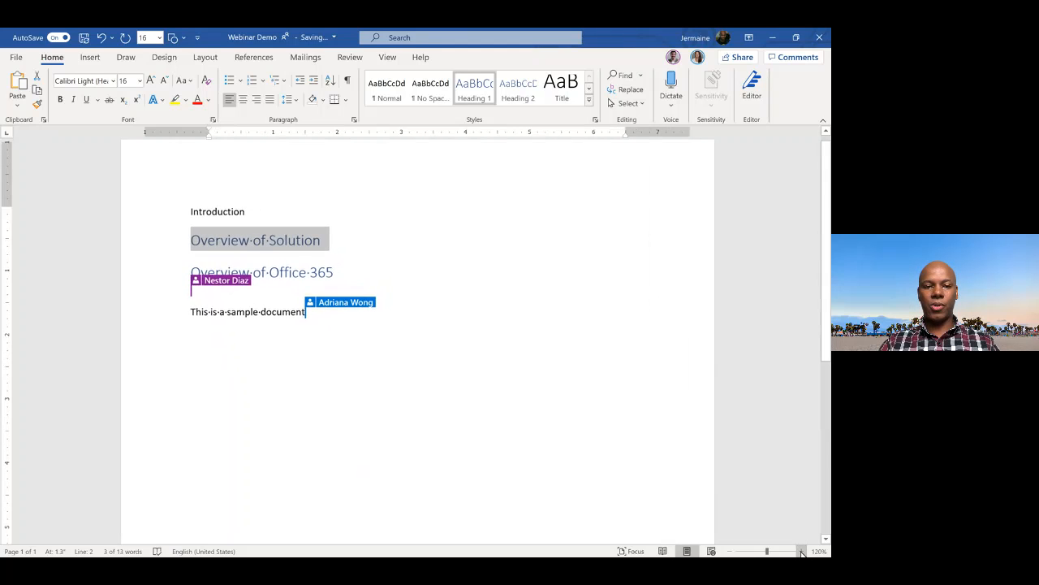
pyautogui.click(802, 552)
pyautogui.click(801, 552)
pyautogui.click(802, 552)
pyautogui.click(801, 551)
pyautogui.click(801, 552)
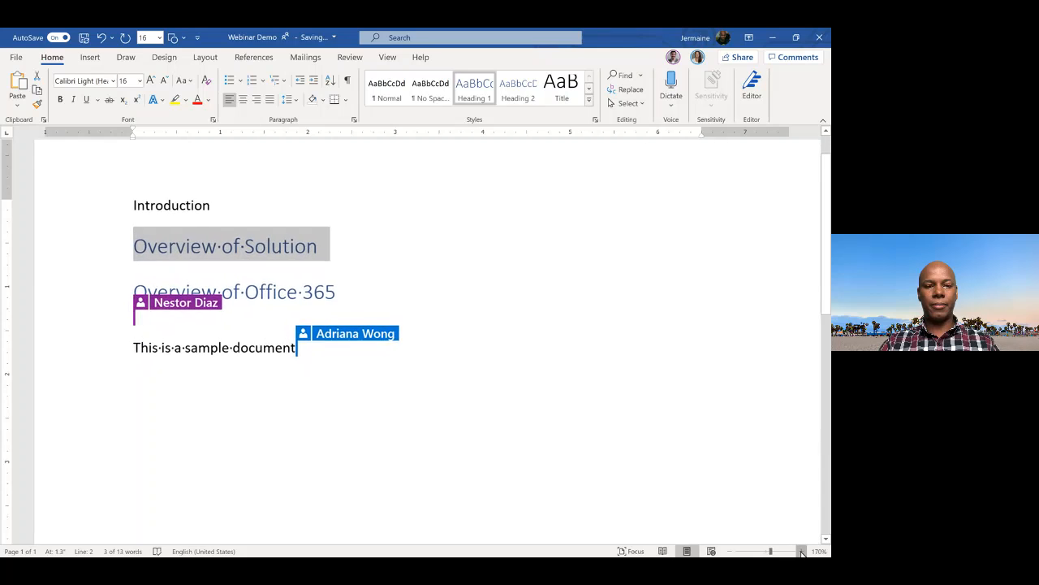
pyautogui.click(800, 552)
pyautogui.click(799, 551)
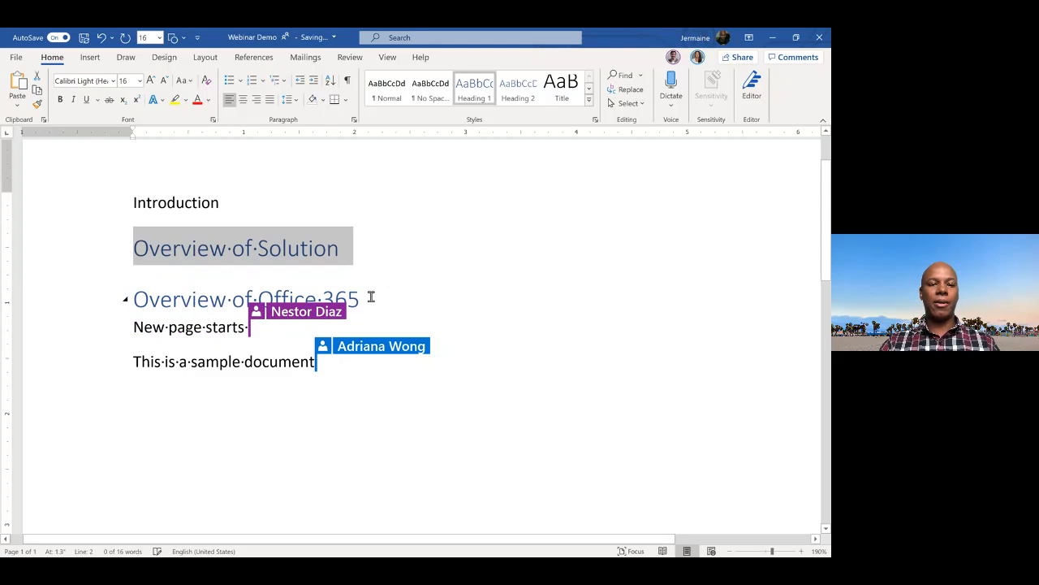
# Step: Insert a page break right after the "Overview of Solution" heading and check it on the first page
pyautogui.click(343, 248)
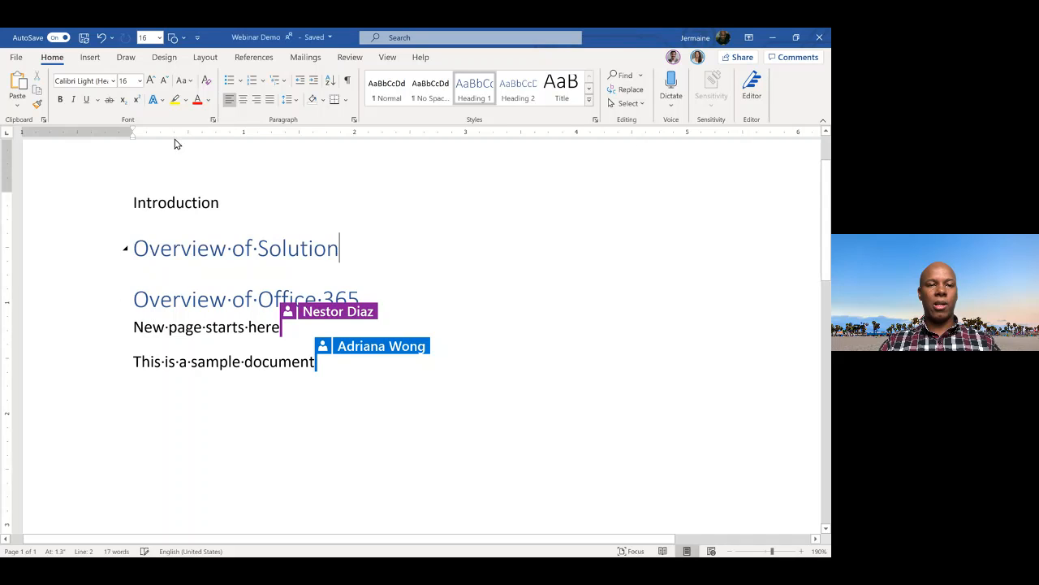
pyautogui.click(89, 57)
pyautogui.click(35, 103)
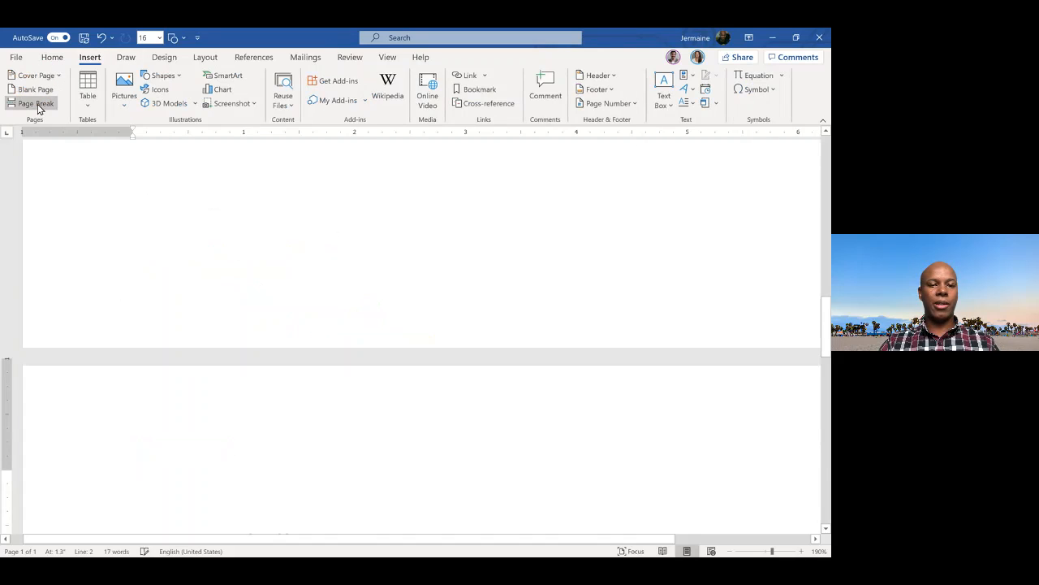
pyautogui.scroll(5, 282, 294)
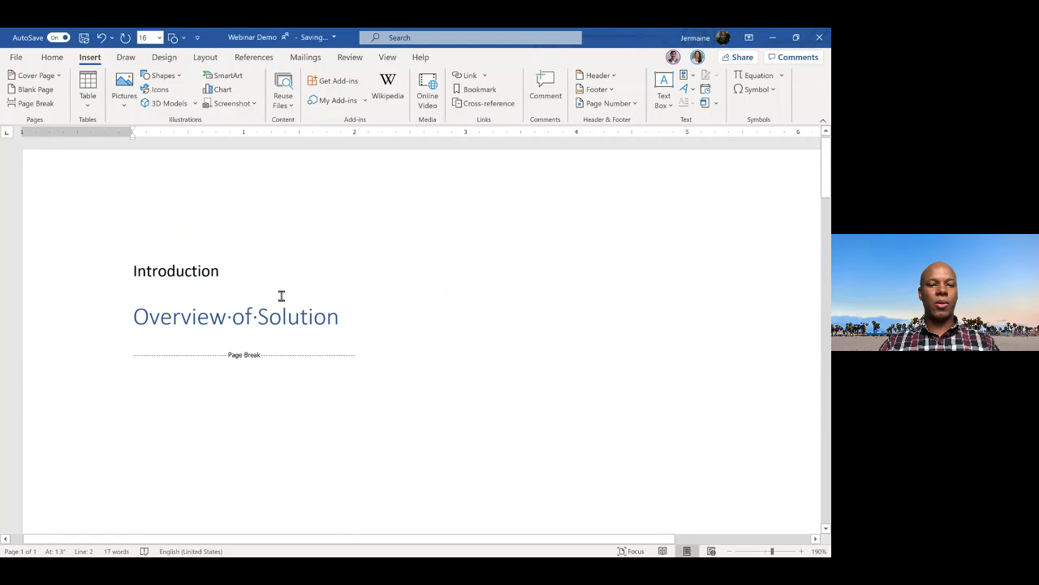
# Step: Insert a blank page in front of the "Introduction" line and return to the start of the document
pyautogui.click(134, 277)
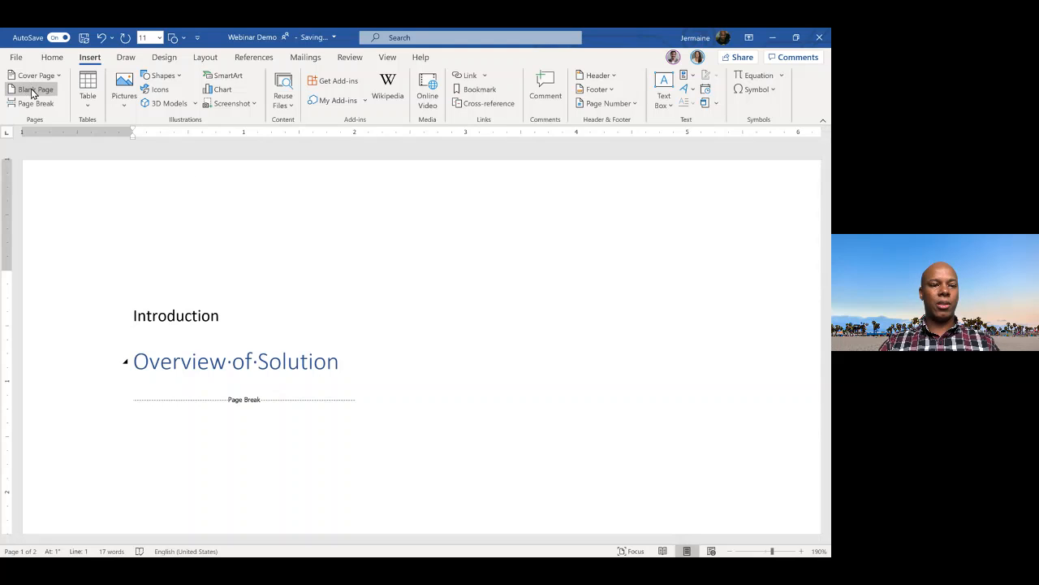
pyautogui.click(31, 92)
pyautogui.scroll(2, 349, 393)
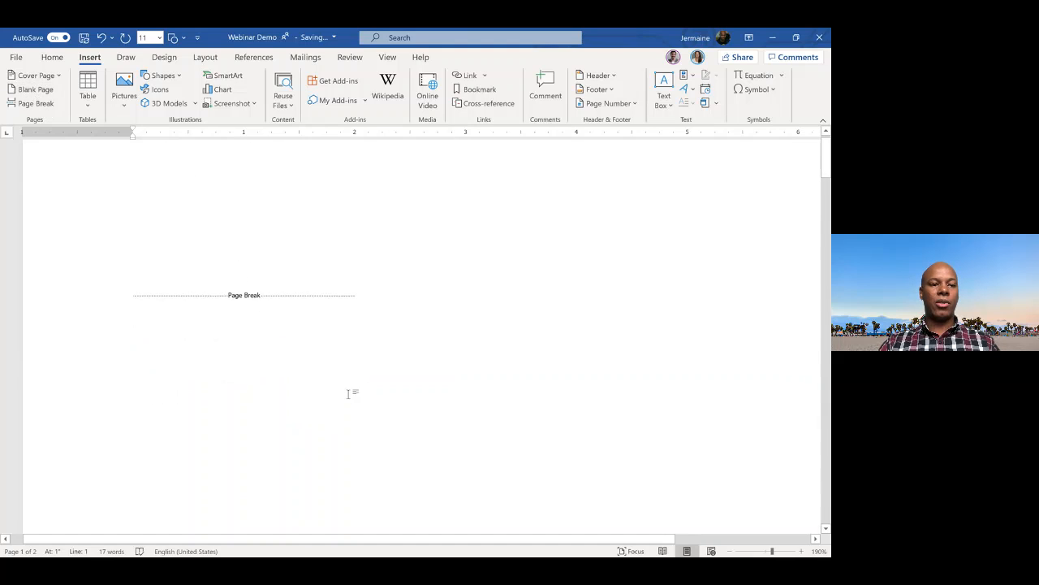
pyautogui.scroll(1, 349, 393)
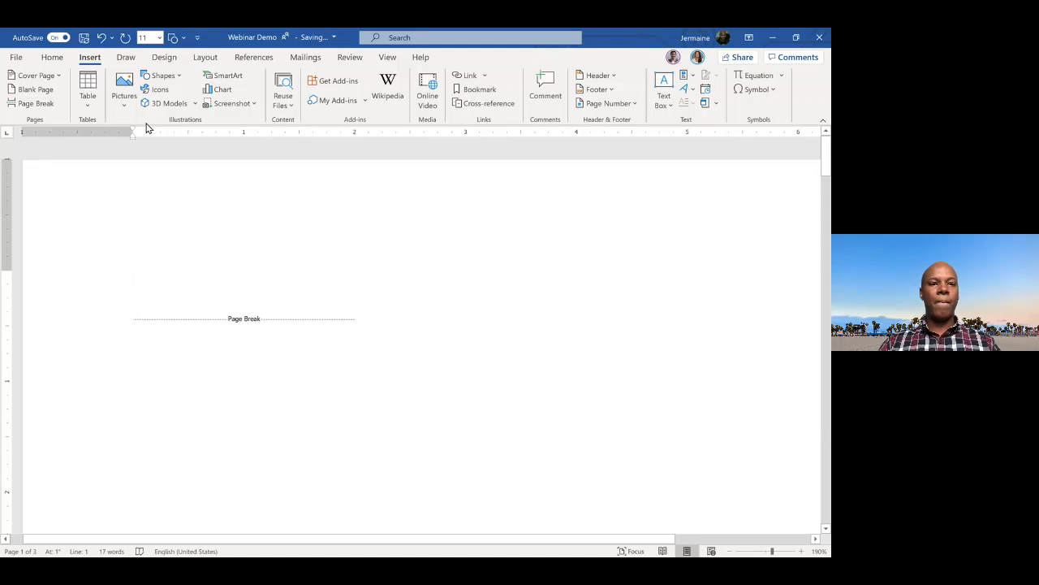
# Step: Insert an automatic table of contents in the Automatic Table 1 style on the blank first page
pyautogui.click(254, 57)
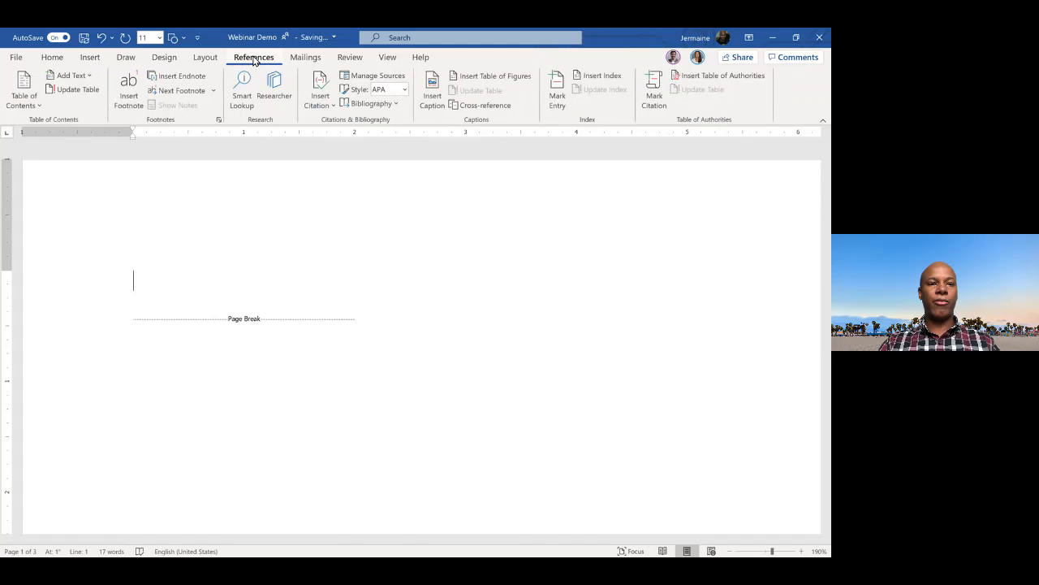
pyautogui.click(36, 110)
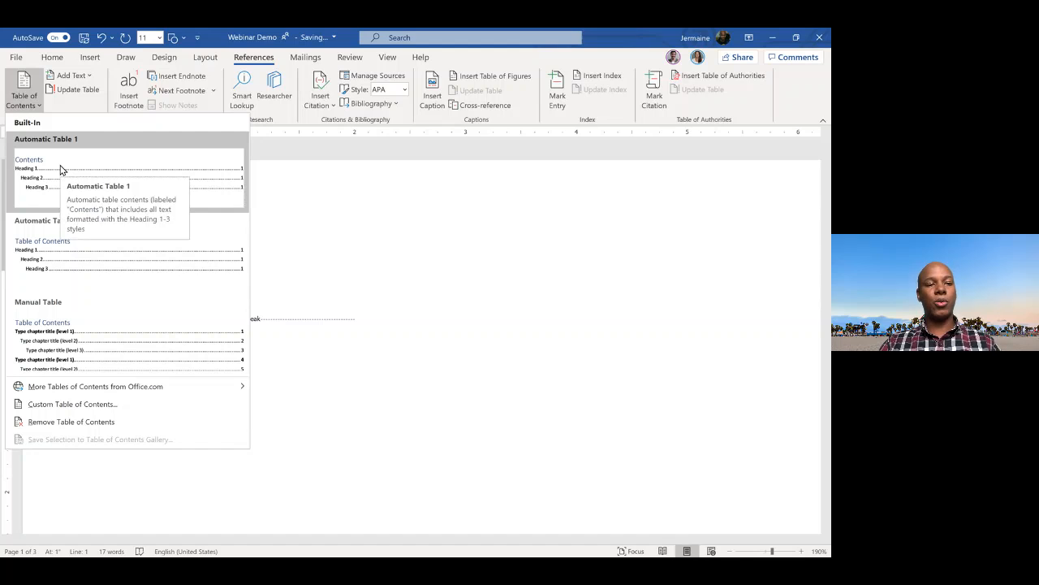
pyautogui.click(61, 169)
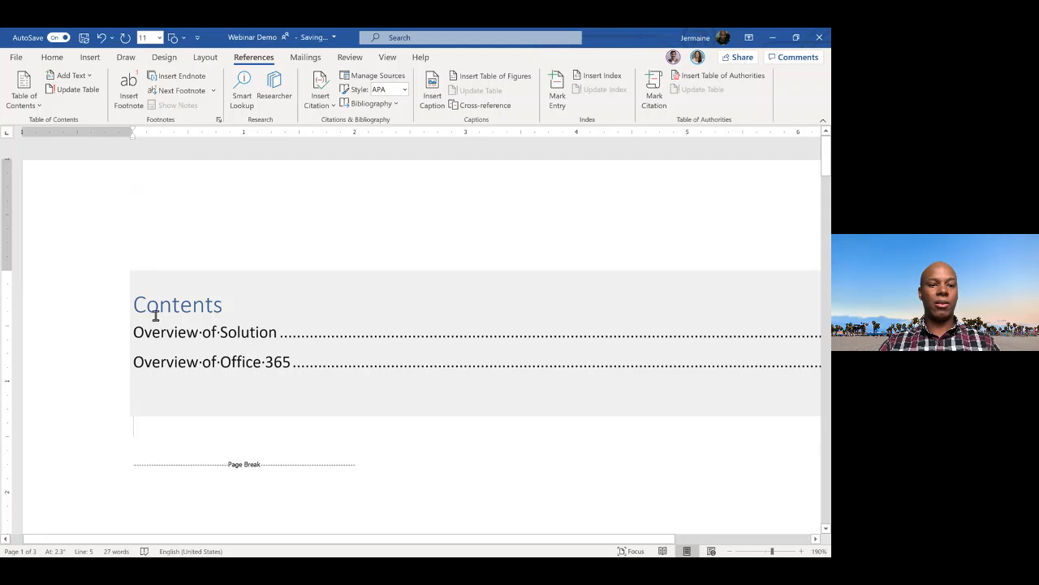
# Step: Retitle the contents table "Table of Contents" and add the line "This is the demo content layout" above its entries
pyautogui.click(135, 301)
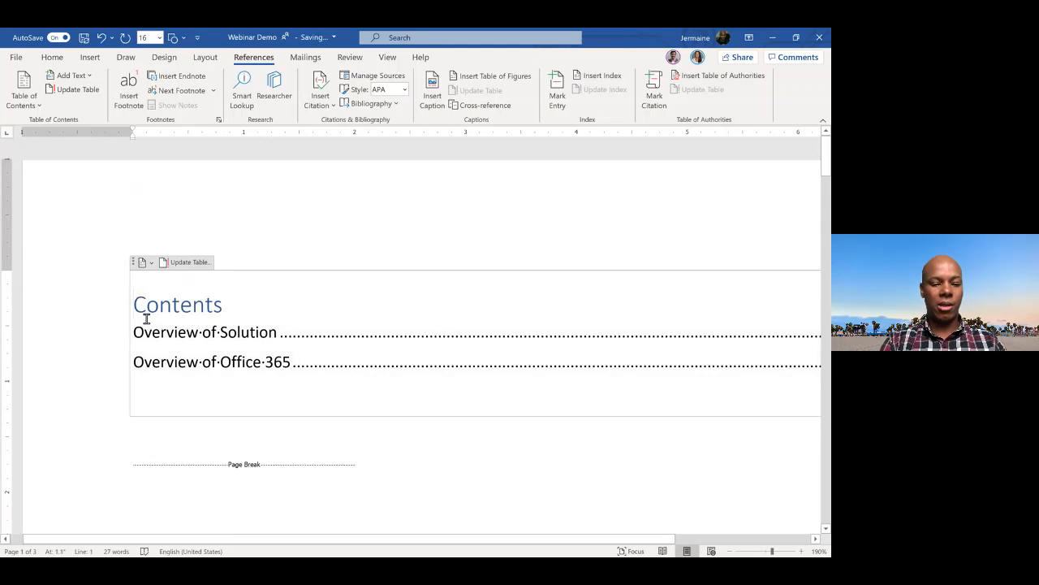
pyautogui.write('Table of')
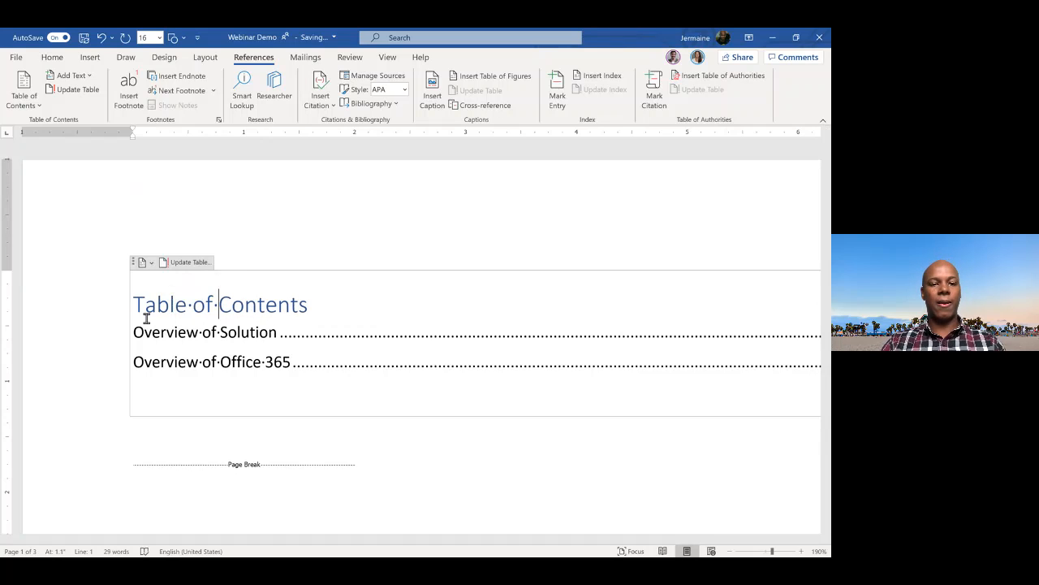
pyautogui.click(338, 312)
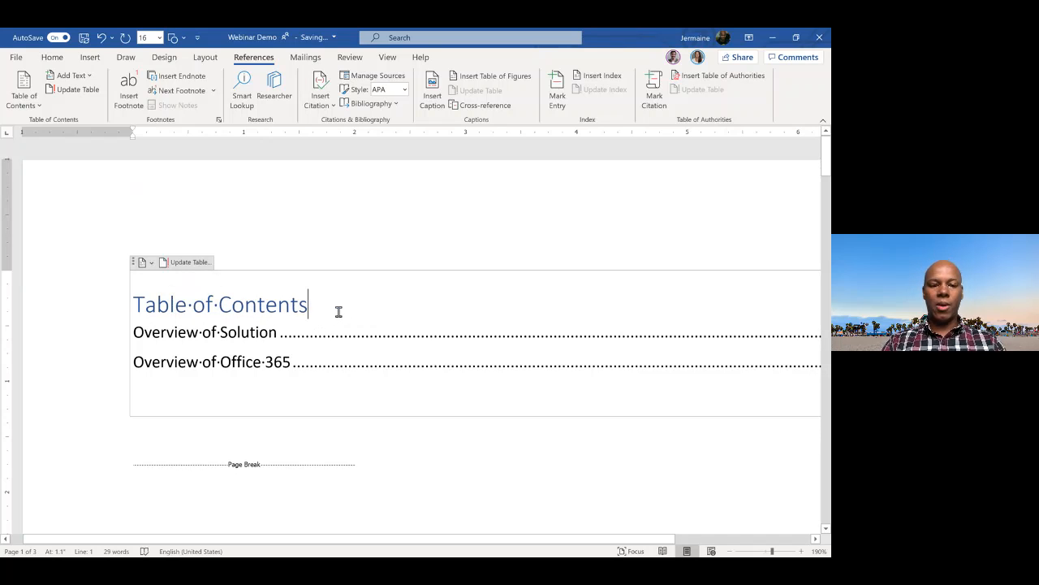
pyautogui.press('Return')
pyautogui.press('Return')
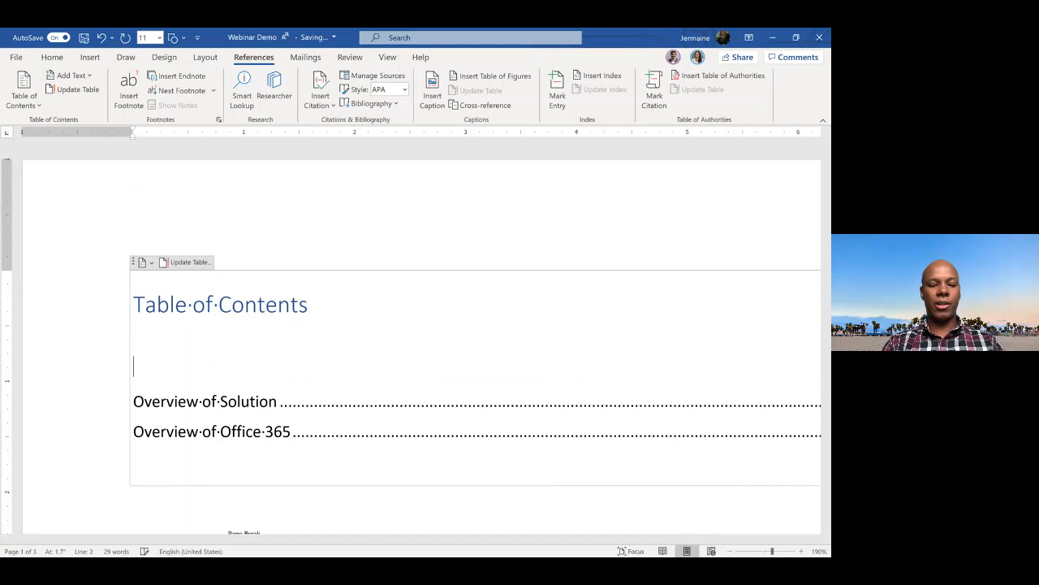
pyautogui.write('This is the demo')
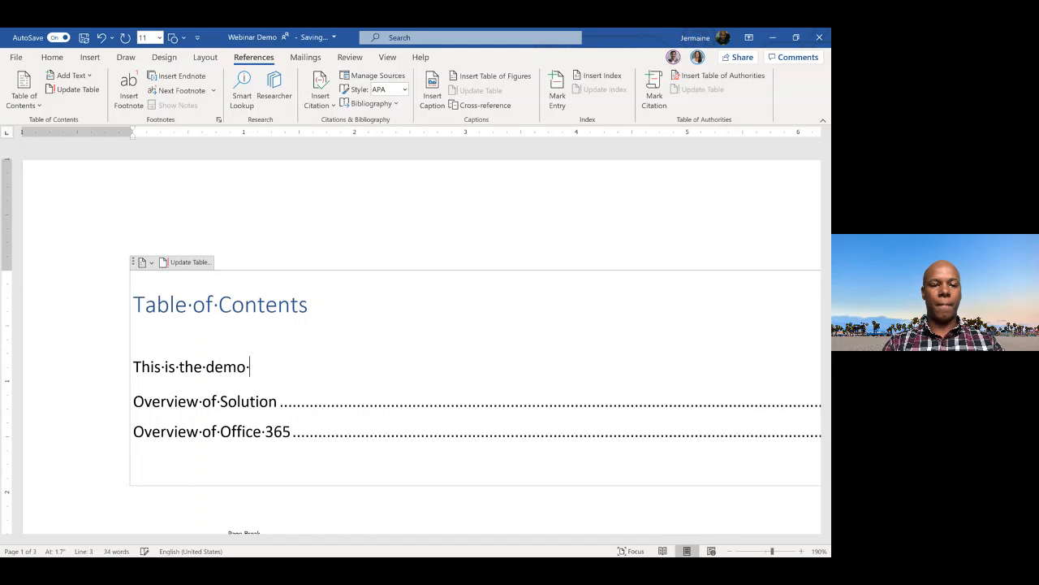
pyautogui.write(' content layout')
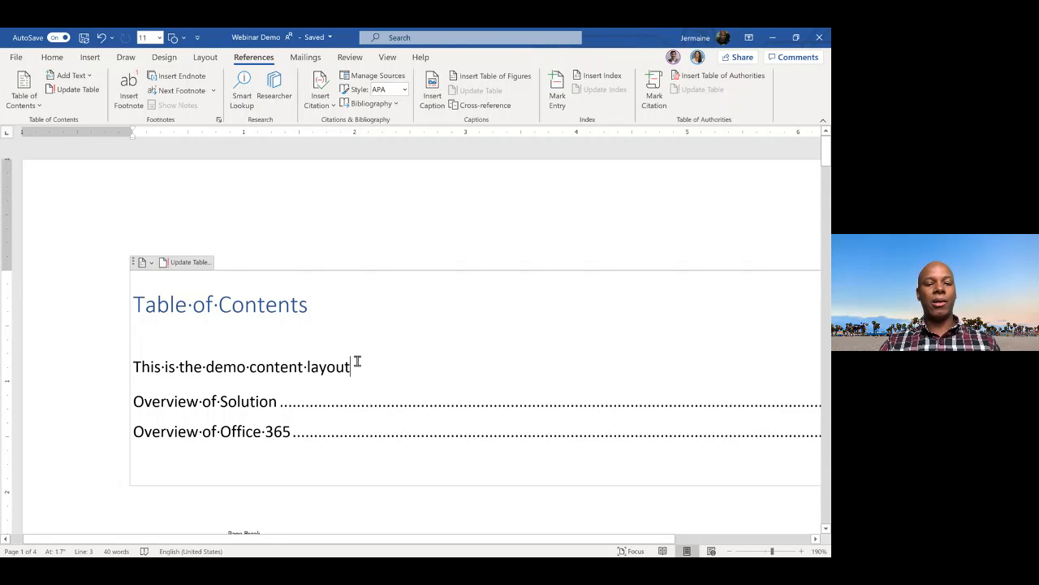
# Step: Append the responsible person's first name in parentheses to the "Overview of Solution" and "Overview of Office 365" contents entries
pyautogui.click(279, 401)
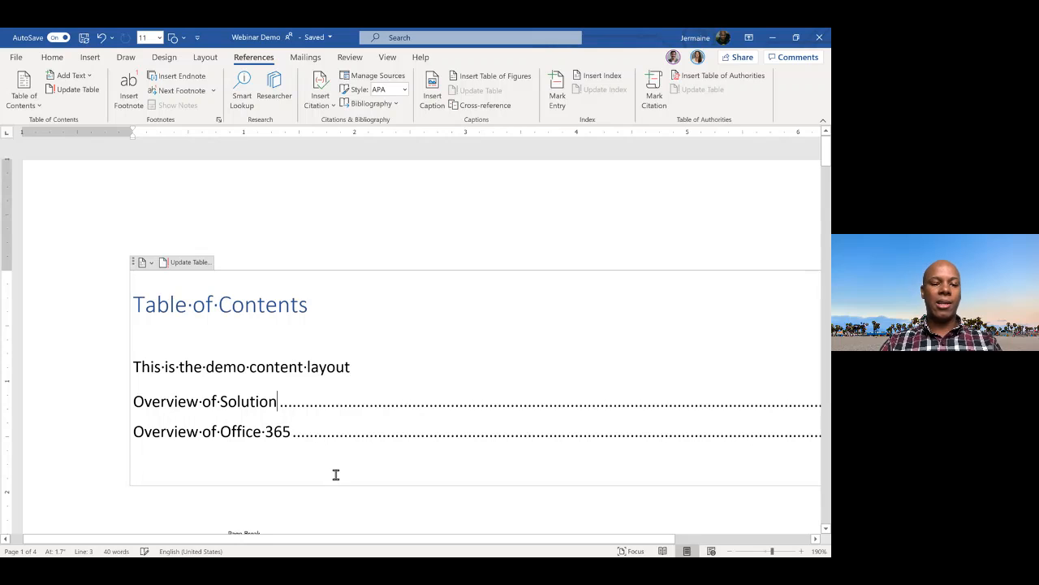
pyautogui.write('(')
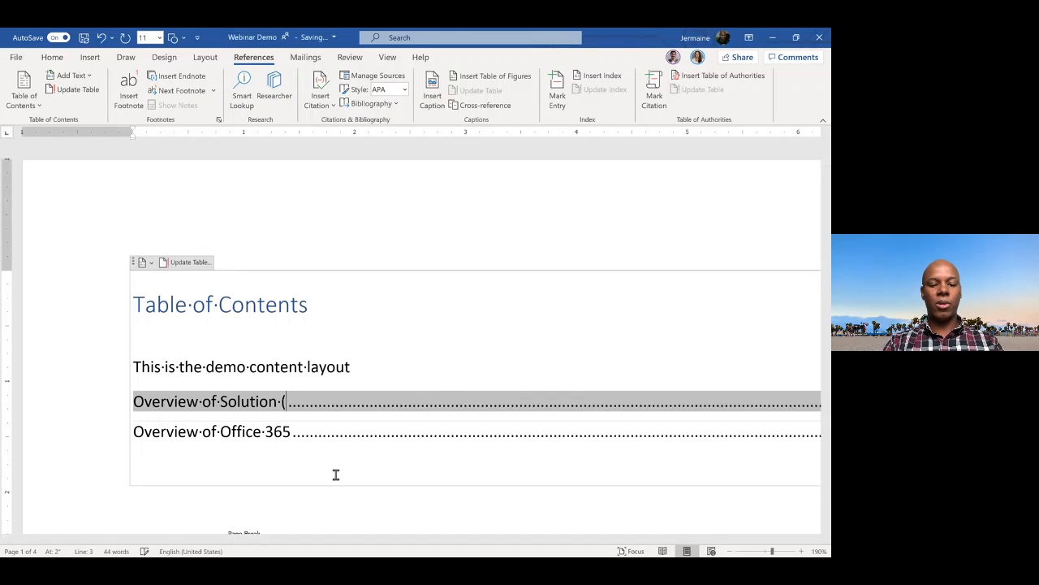
pyautogui.write('Jermaine')
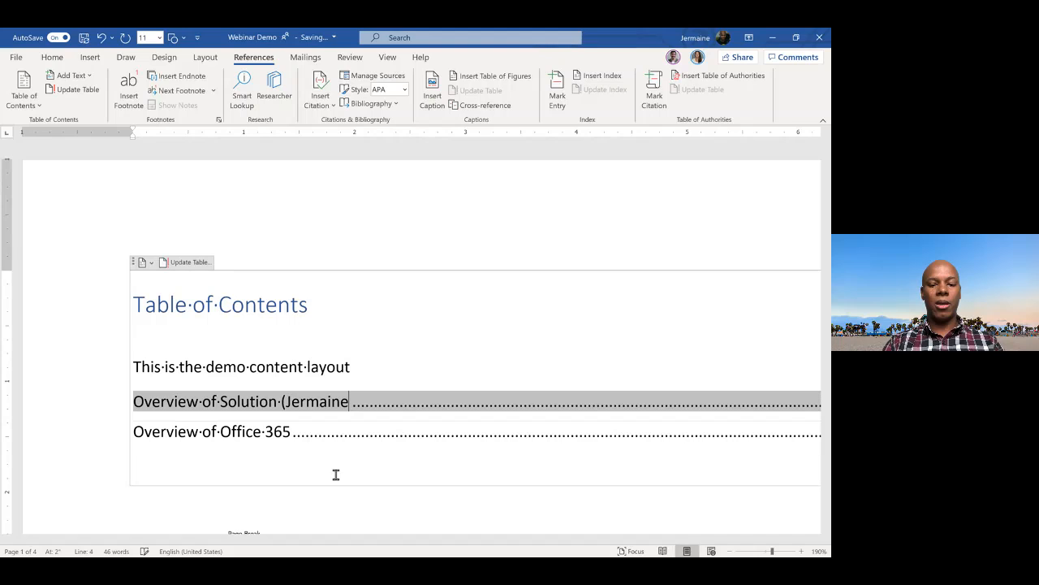
pyautogui.write(')')
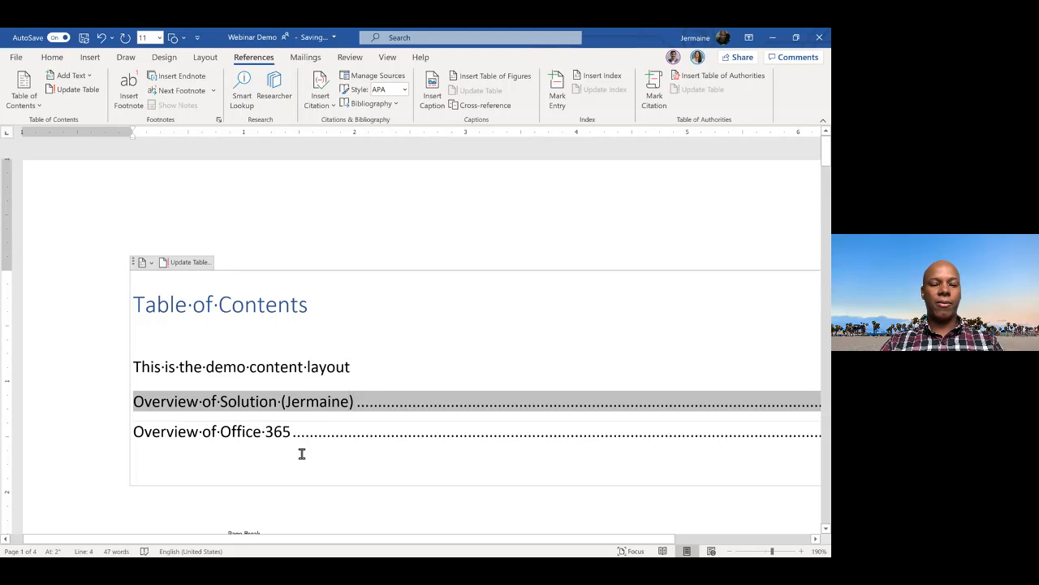
pyautogui.press('Down')
pyautogui.write('(Nes')
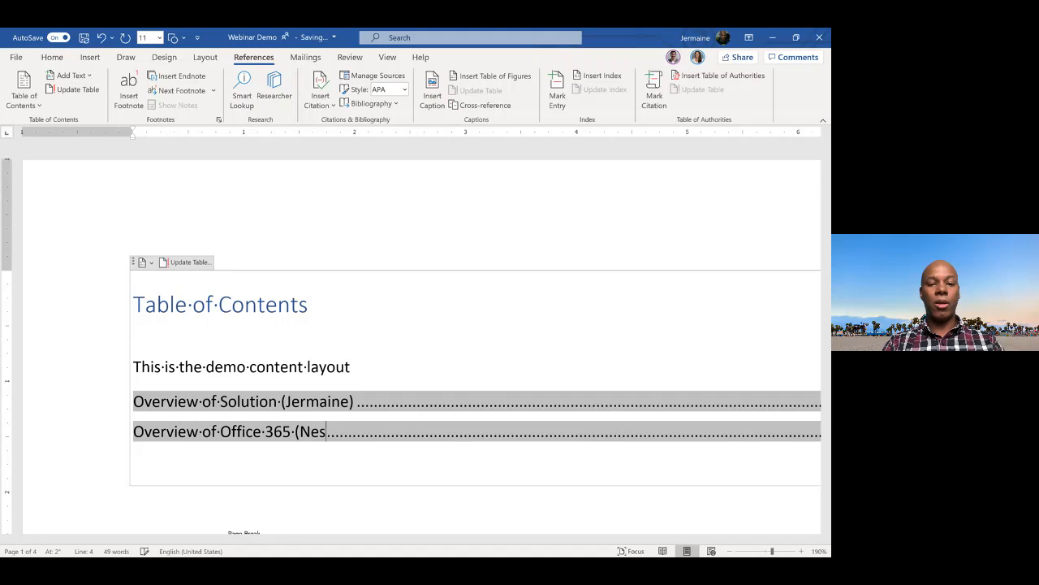
pyautogui.write('tor)')
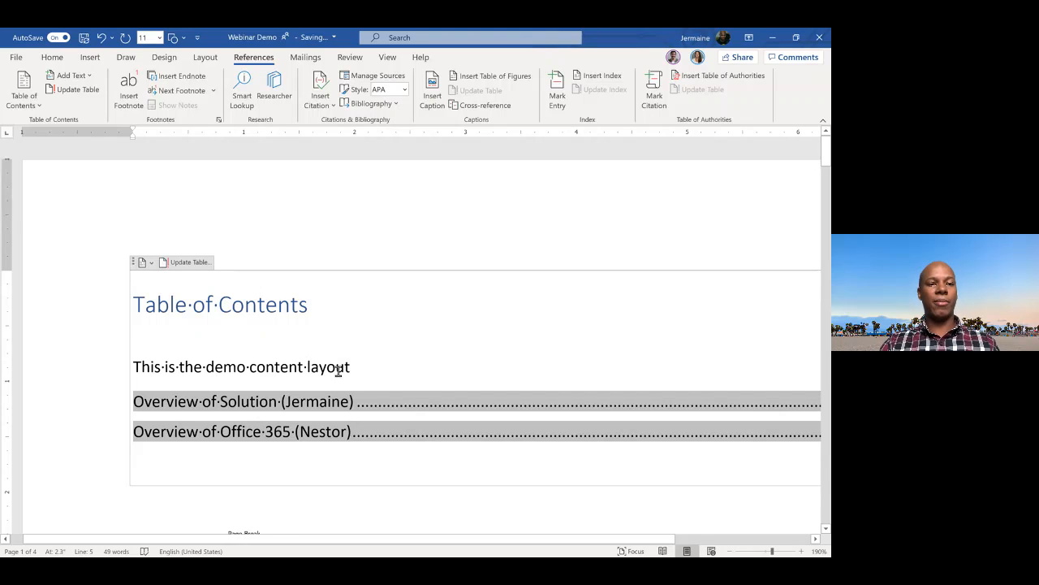
pyautogui.click(197, 263)
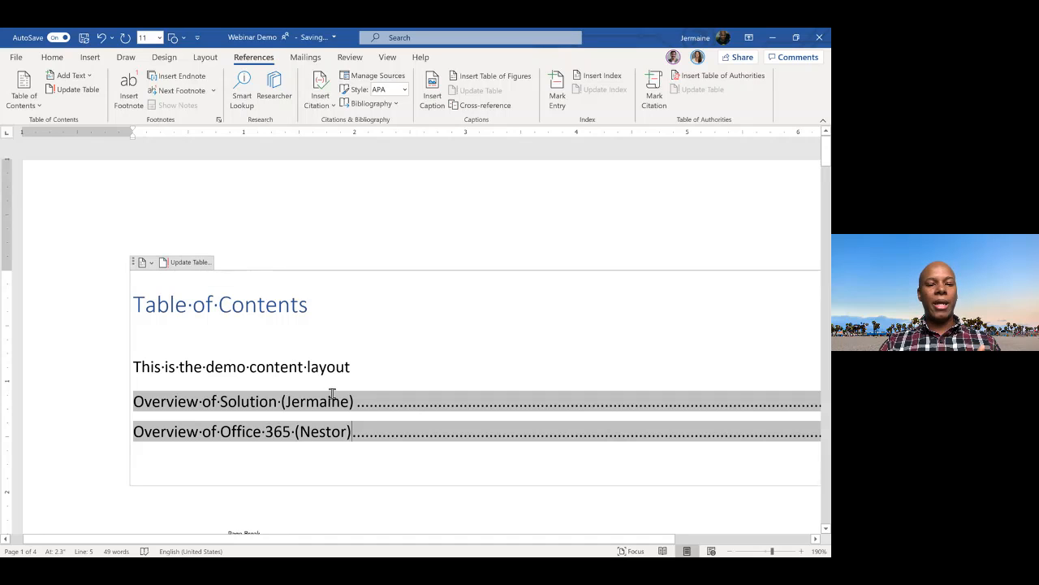
# Step: Add the text "Please use this text" directly below the "Overview of Solution" heading, before the page break
pyautogui.scroll(-10, 332, 393)
pyautogui.scroll(-5, 332, 393)
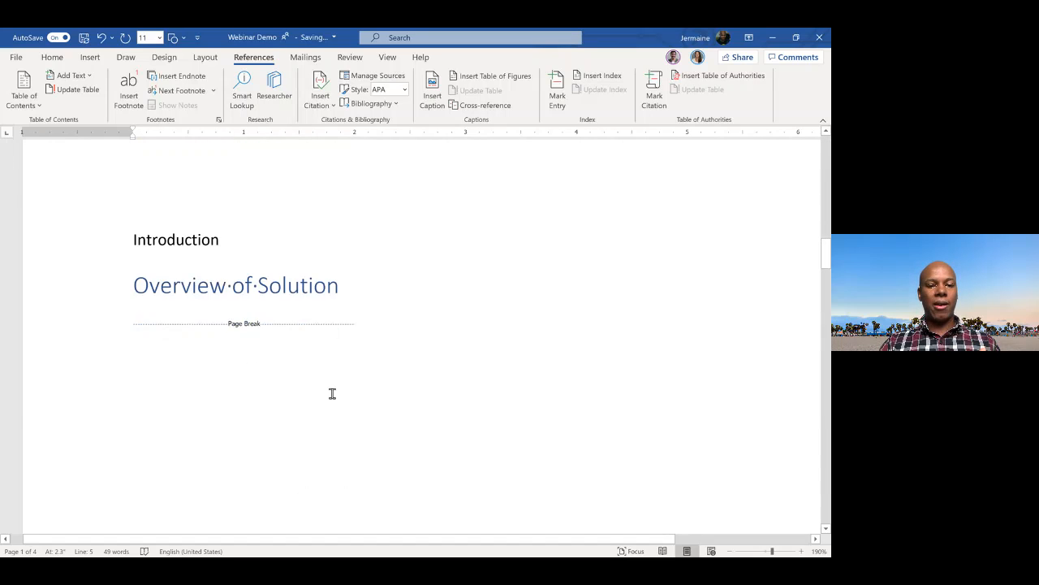
pyautogui.scroll(-5, 332, 393)
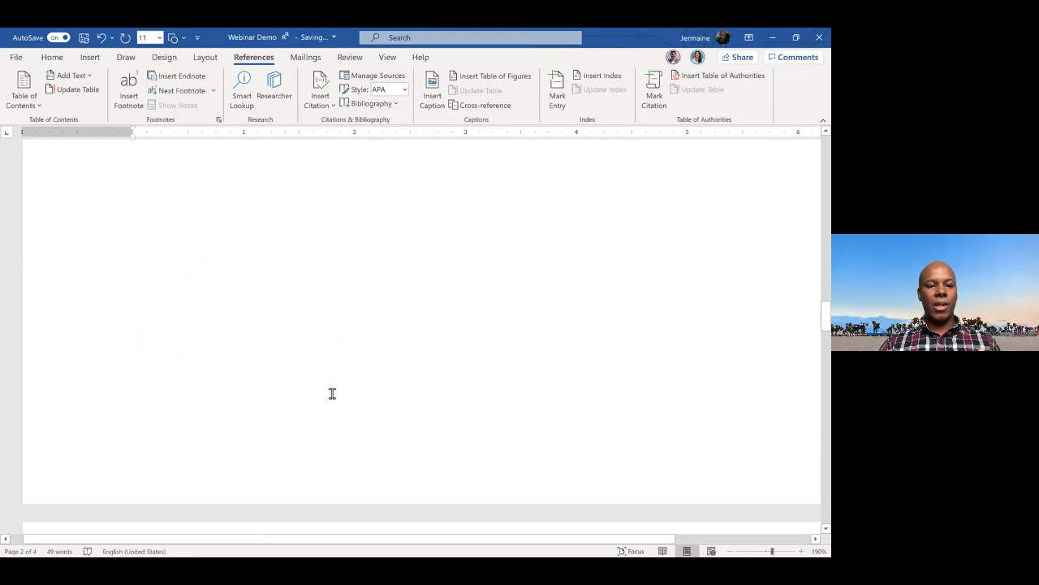
pyautogui.scroll(5, 332, 393)
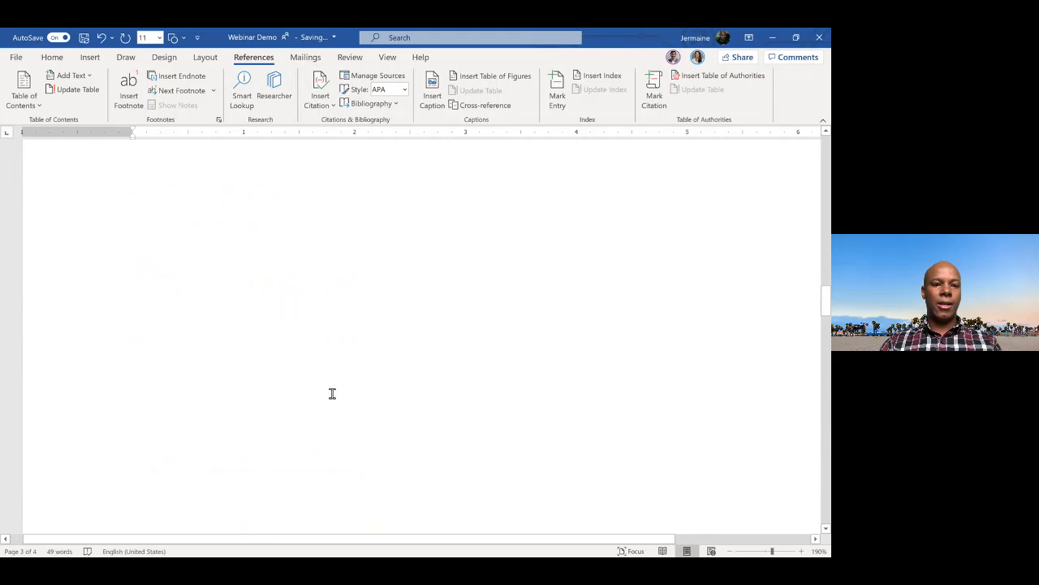
pyautogui.click(170, 403)
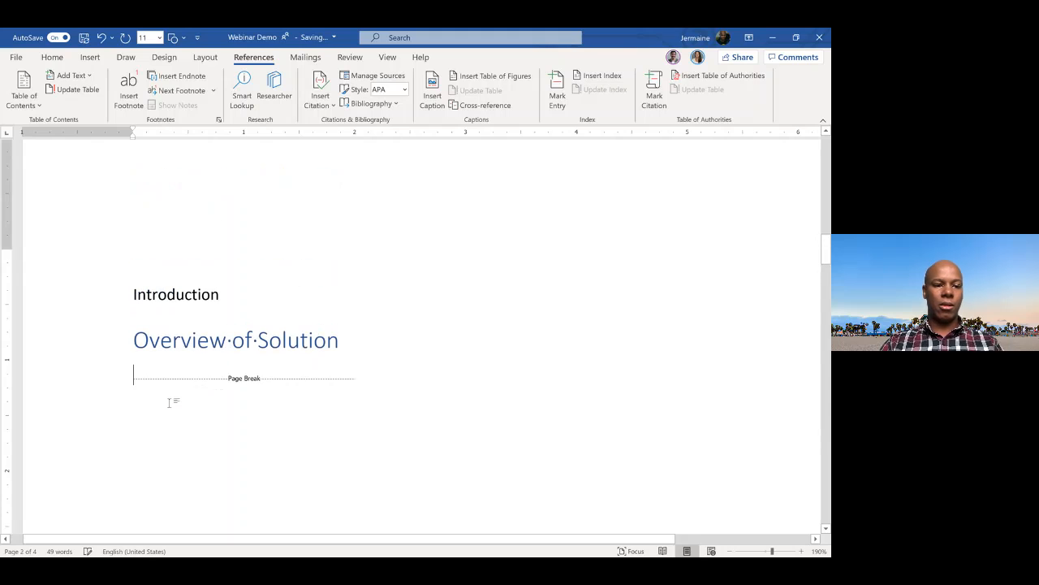
pyautogui.write('Please ')
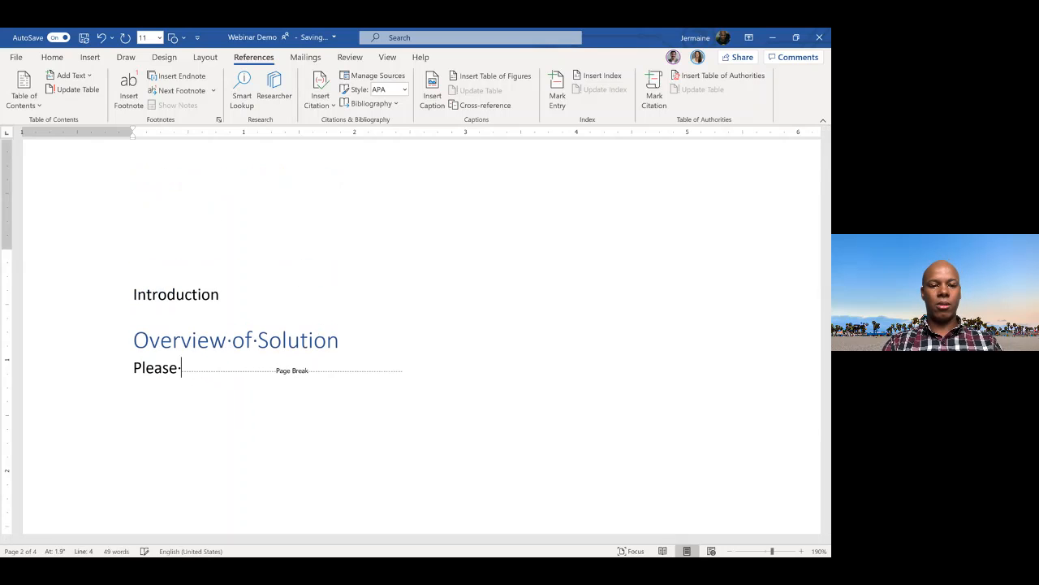
pyautogui.write('use this text')
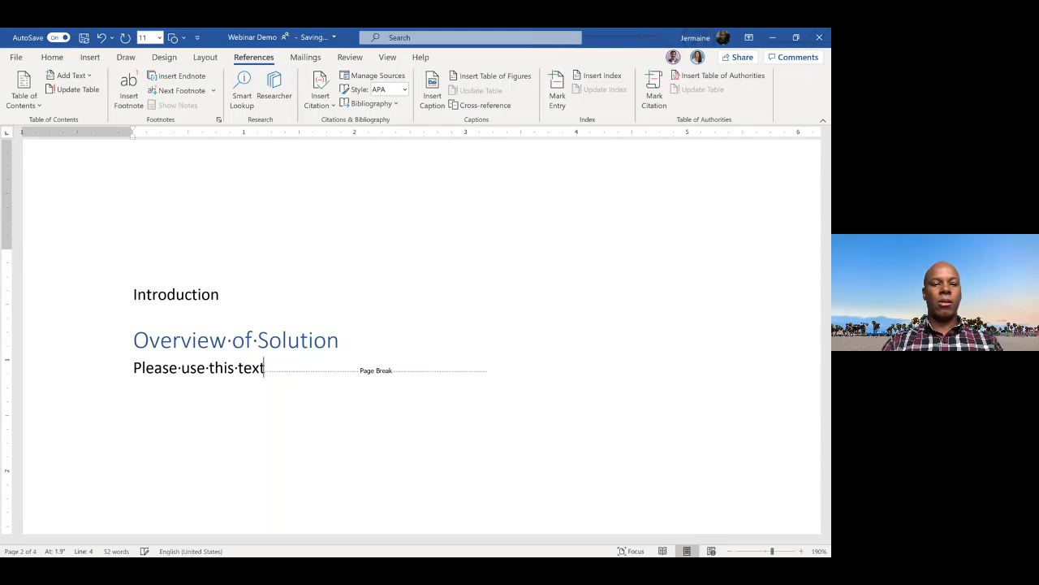
# Step: Apply the Heading 1 style to the "Please use this text" line
pyautogui.moveTo(267, 367); pyautogui.dragTo(130, 362)
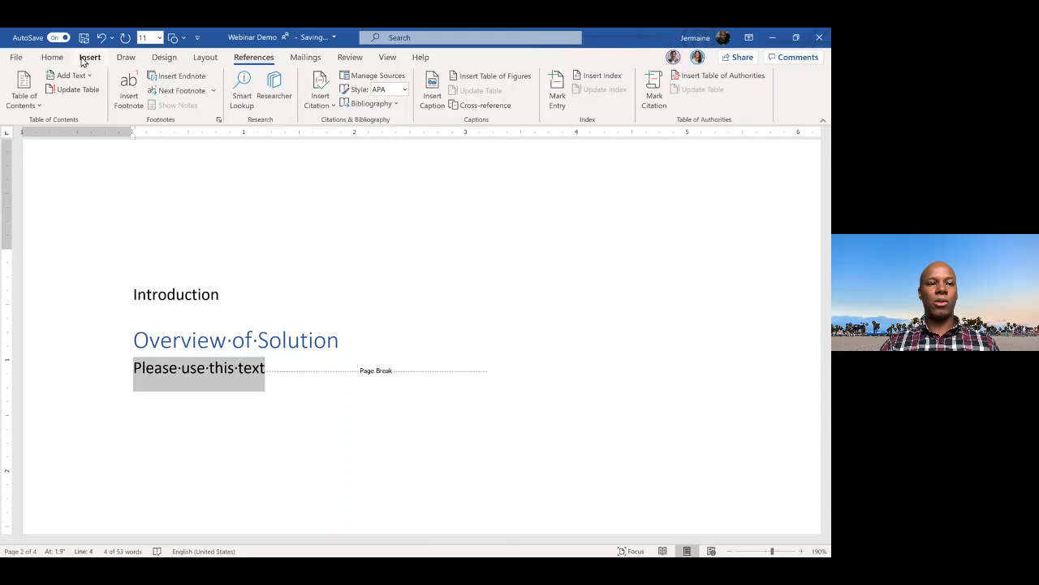
pyautogui.click(52, 58)
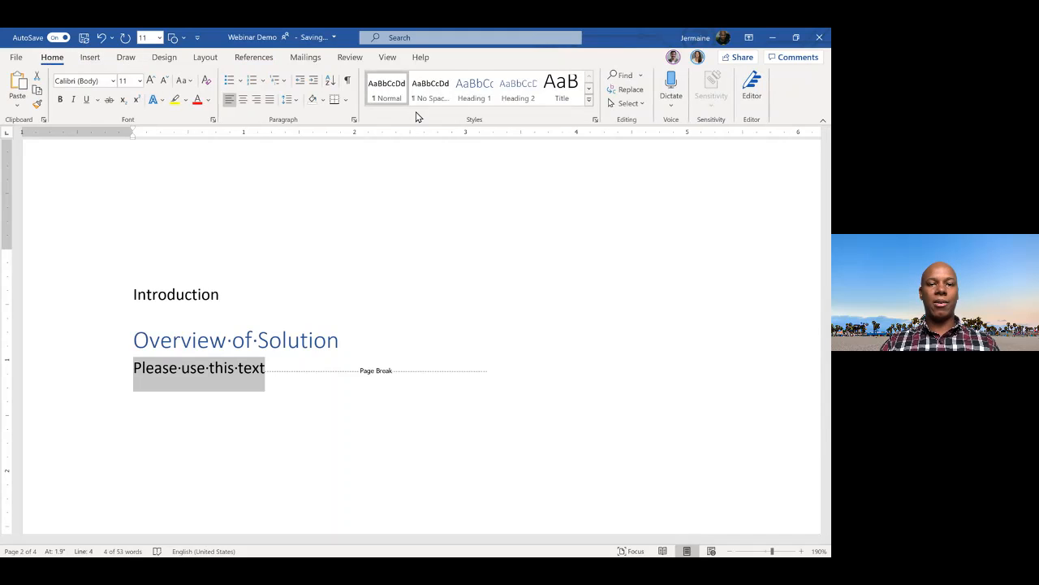
pyautogui.click(487, 93)
pyautogui.click(304, 260)
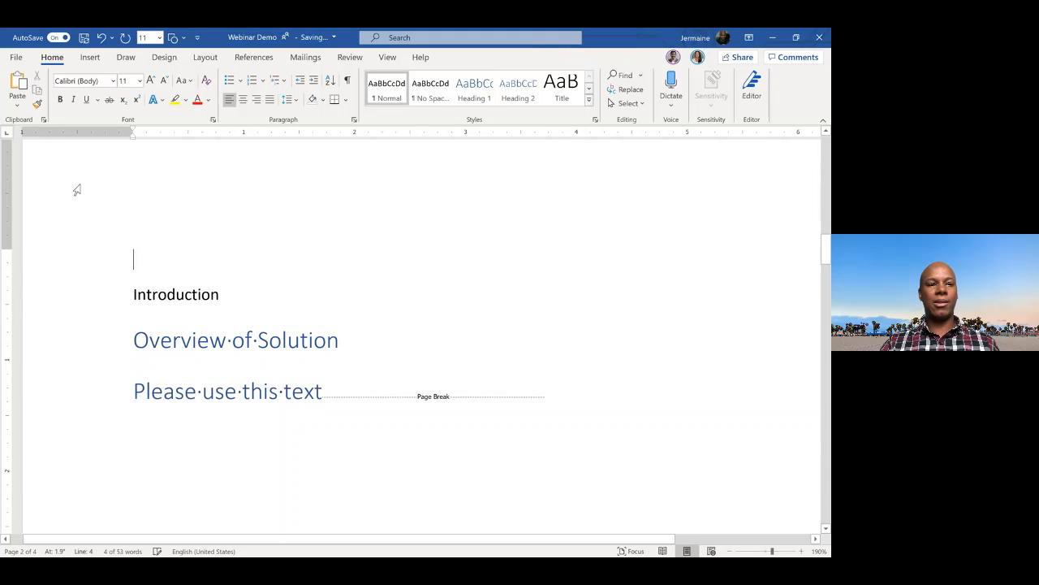
# Step: Update the entire table of contents on the first page to include the "Please use this text" heading
pyautogui.scroll(10, 139, 215)
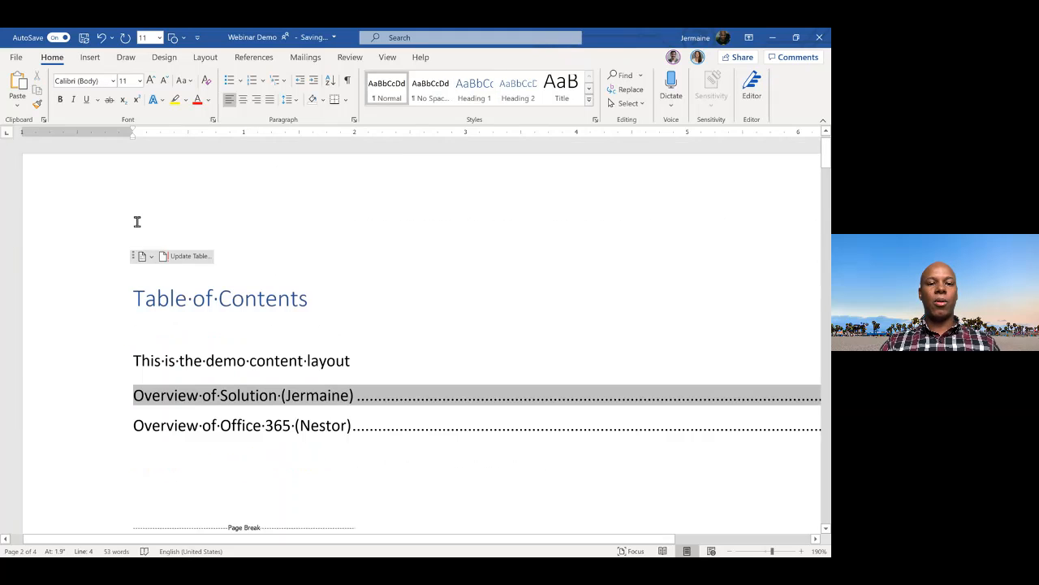
pyautogui.click(239, 285)
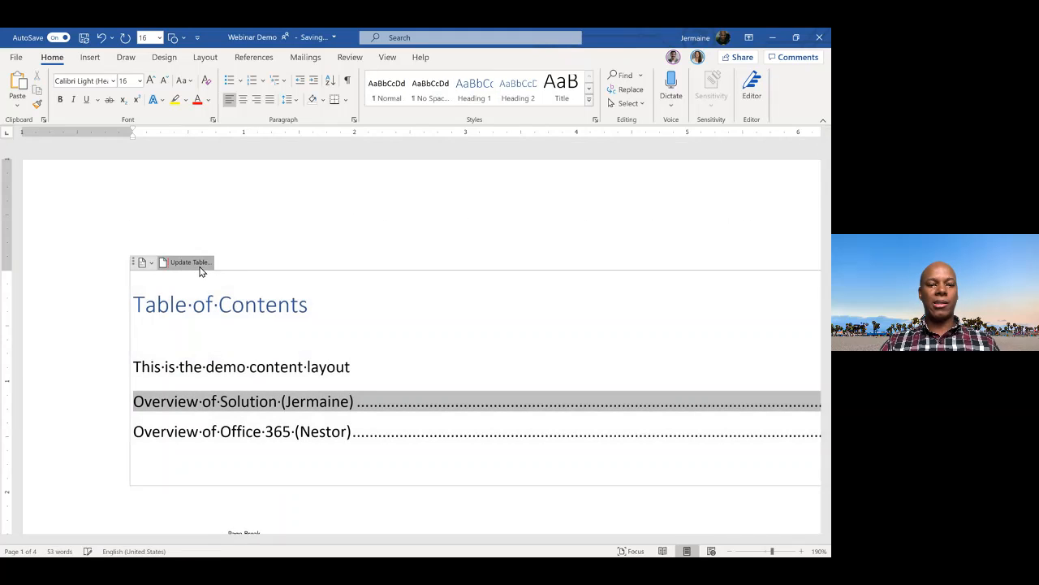
pyautogui.click(195, 263)
pyautogui.click(413, 319)
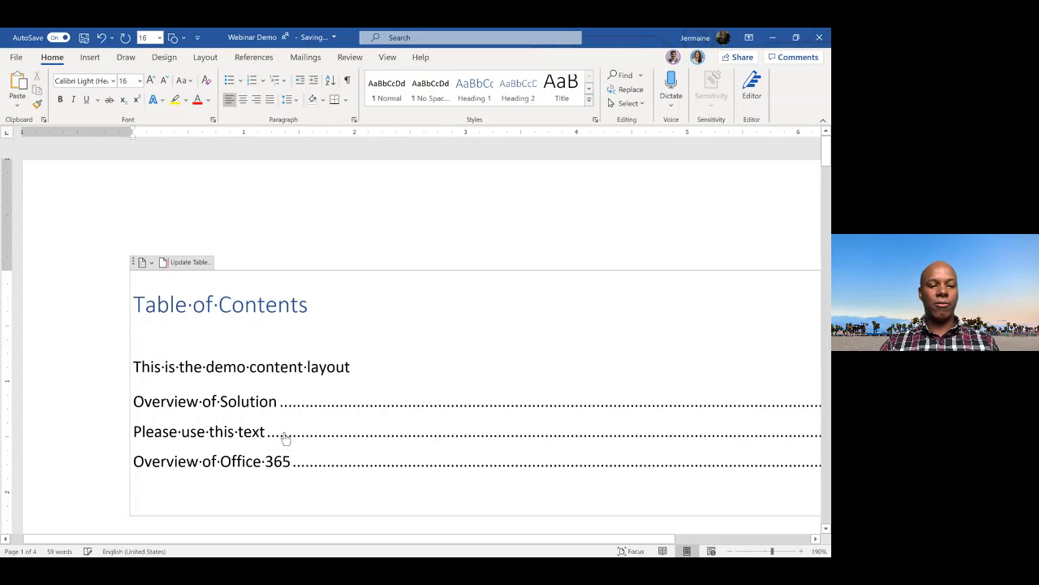
# Step: Follow the "Please use this text" contents entry to its heading and set that line back to the Normal style
pyautogui.keyDown('ctrl'); pyautogui.click(285, 431); pyautogui.keyUp('ctrl')
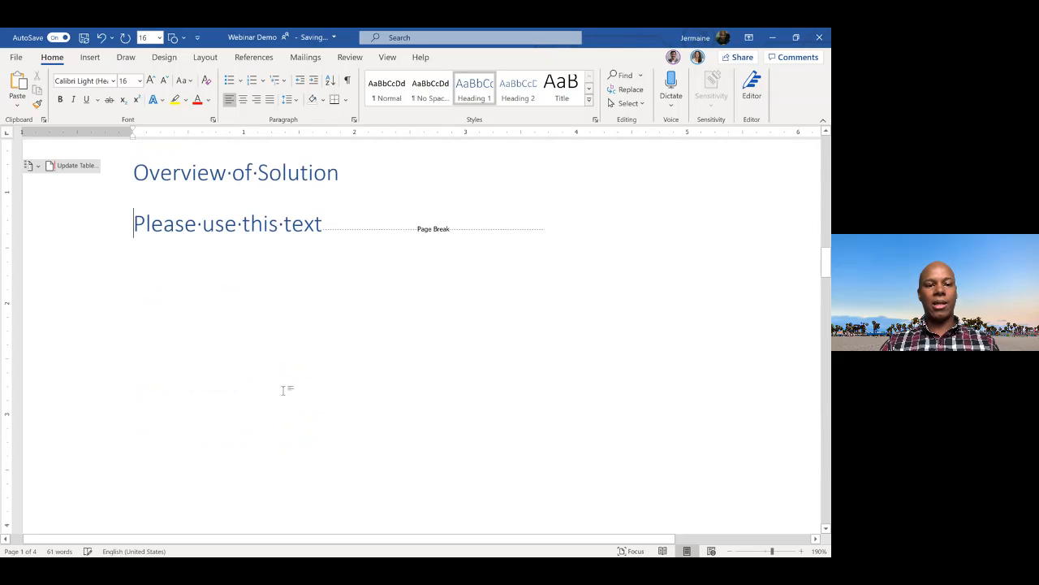
pyautogui.moveTo(322, 224); pyautogui.dragTo(140, 227)
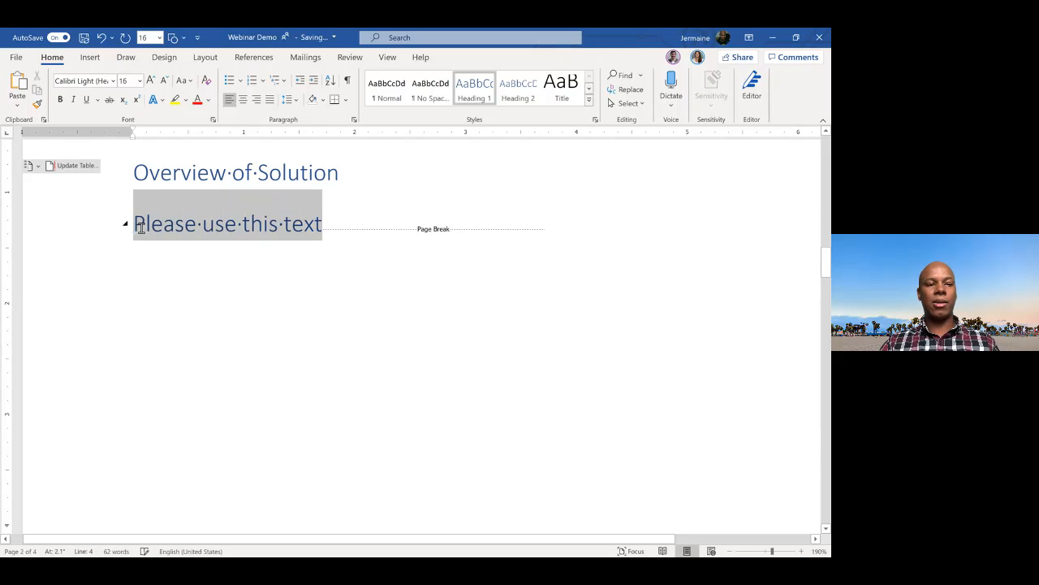
pyautogui.click(388, 89)
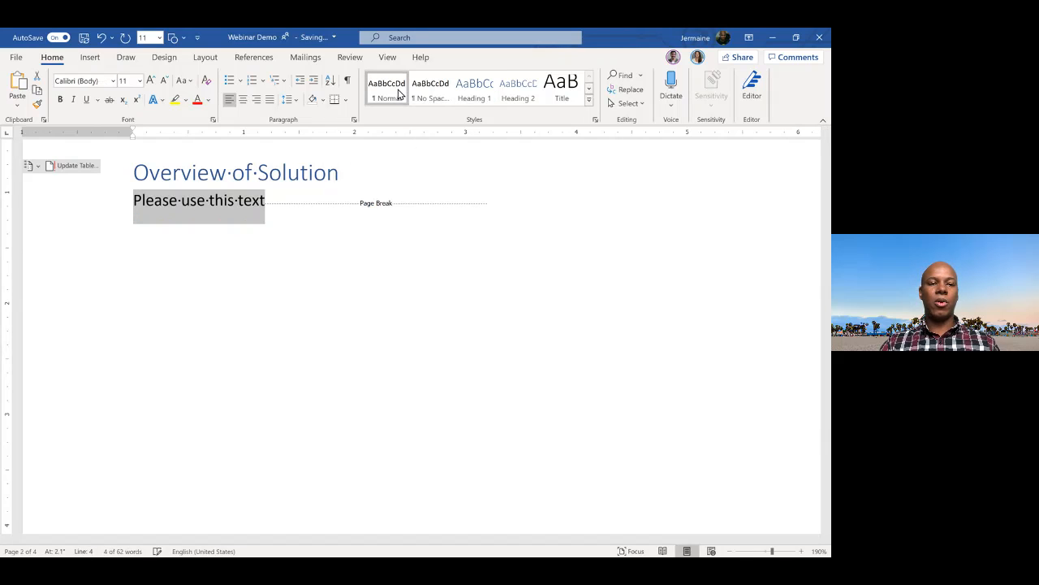
# Step: Update the entire table of contents again and check its entries on the first page
pyautogui.click(82, 168)
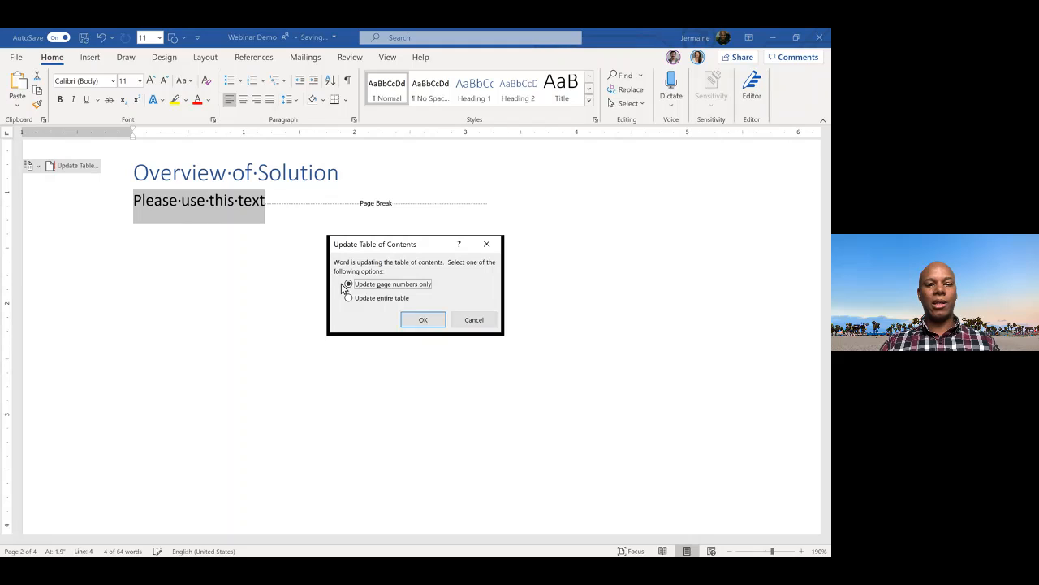
pyautogui.click(416, 321)
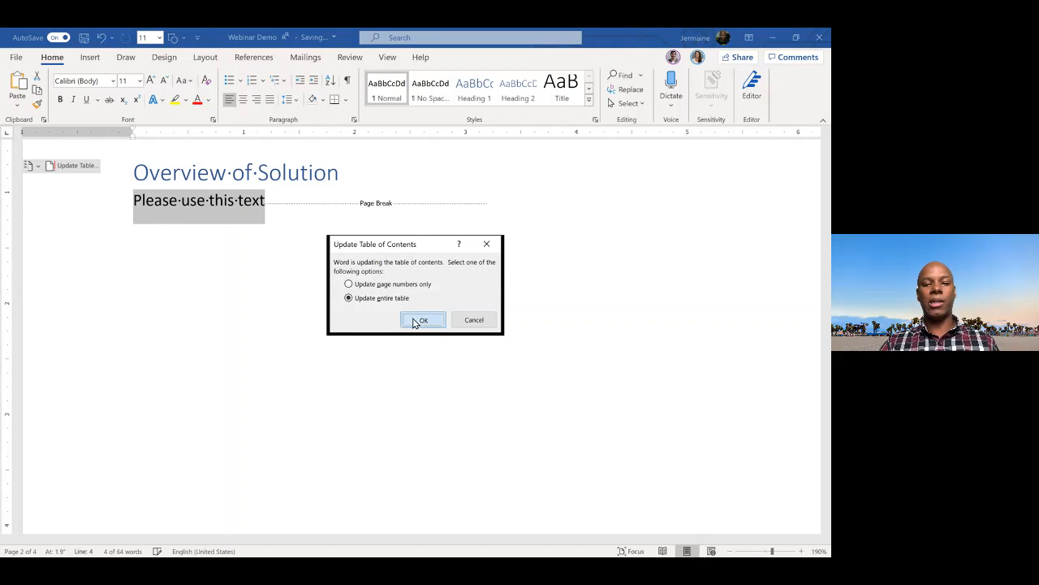
pyautogui.scroll(3, 404, 334)
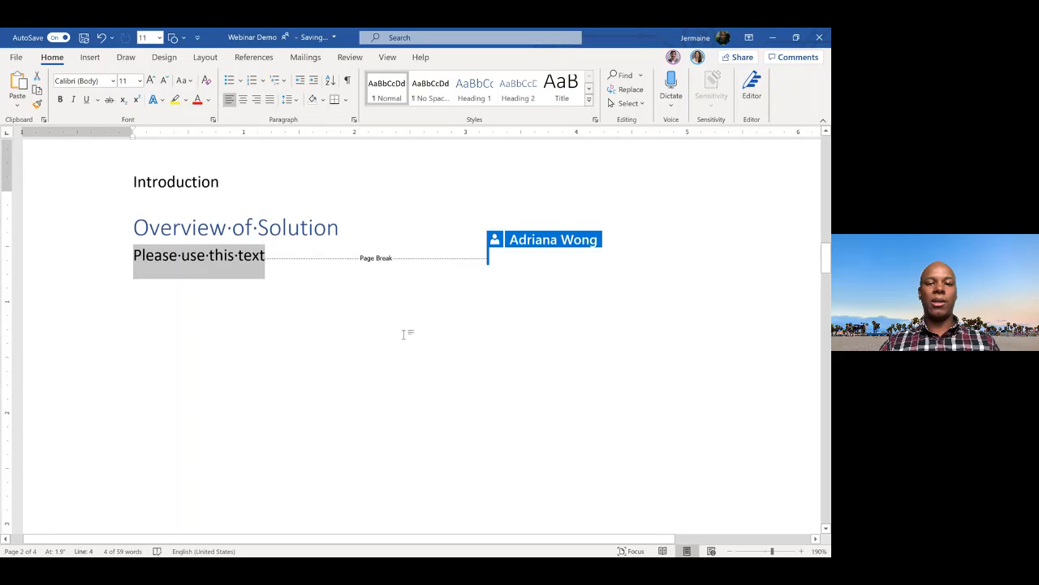
pyautogui.moveTo(828, 254); pyautogui.dragTo(801, 155)
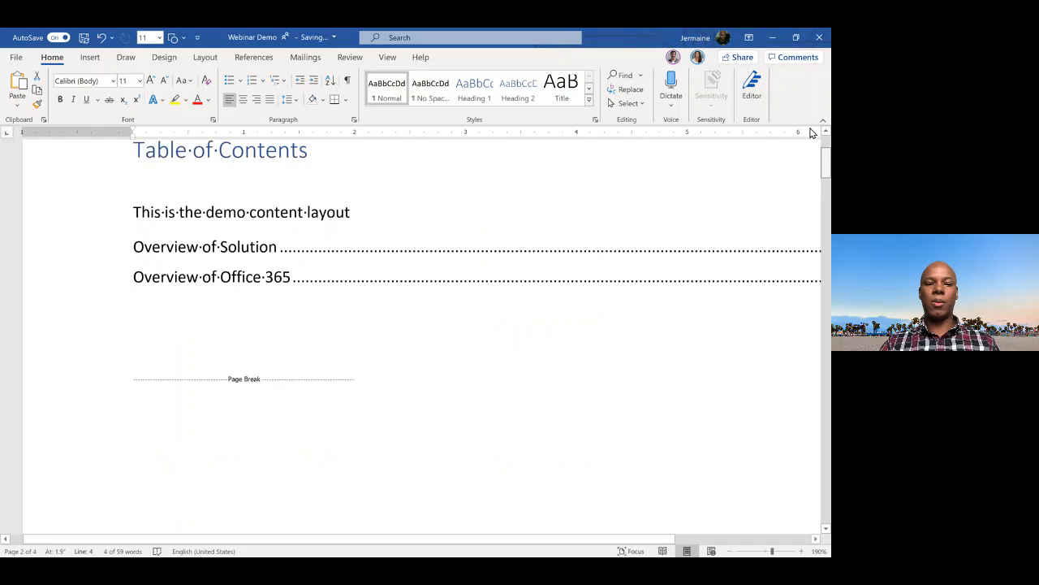
# Step: Dictate a paragraph beneath the "Overview of Office 365" heading, starting "So Office 365 is Microsoft's collaboration solution", and stop the dictation
pyautogui.click(320, 233)
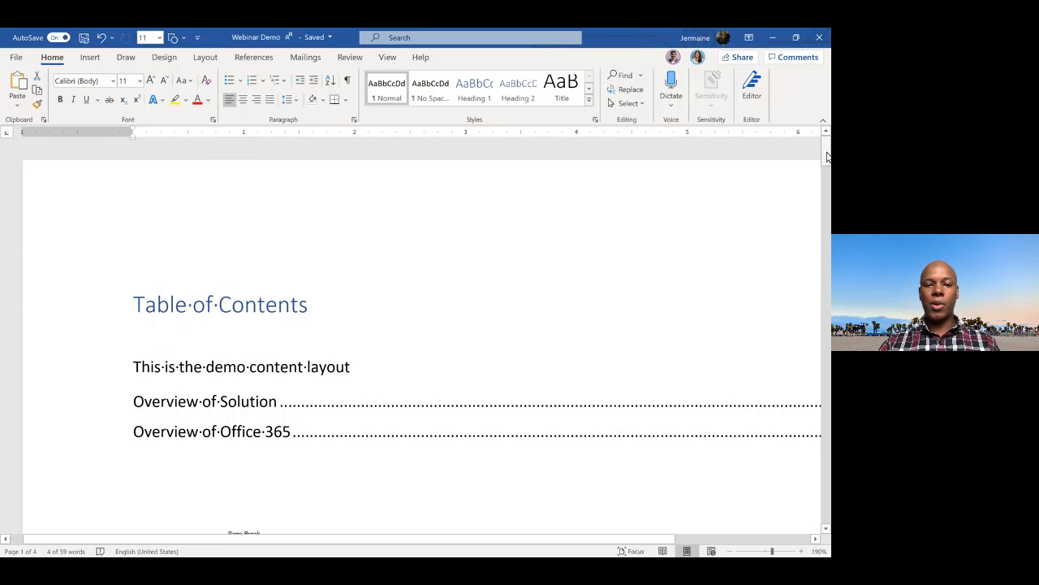
pyautogui.moveTo(827, 157); pyautogui.dragTo(829, 449)
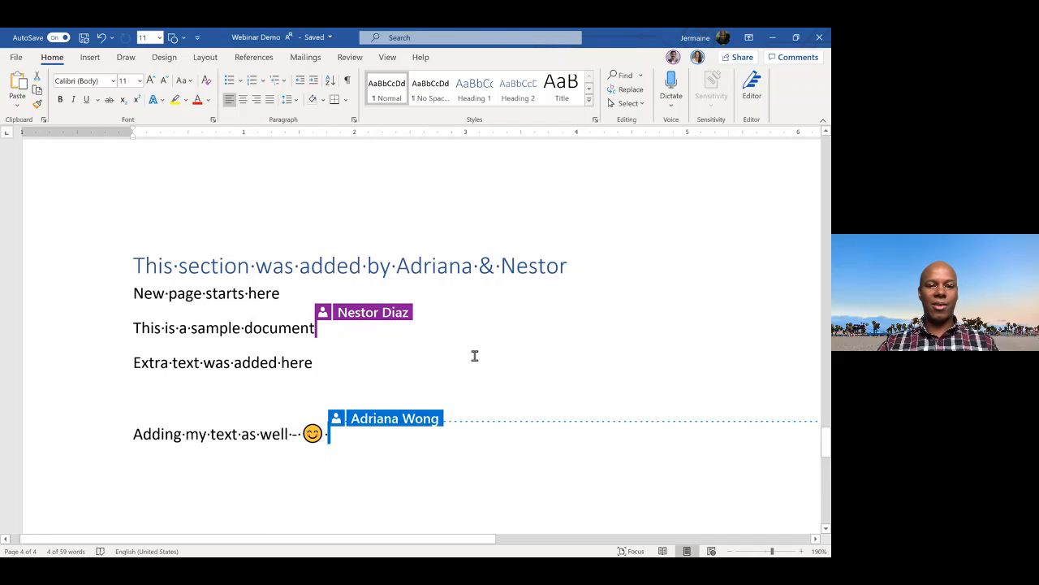
pyautogui.scroll(5, 475, 356)
pyautogui.scroll(3, 475, 356)
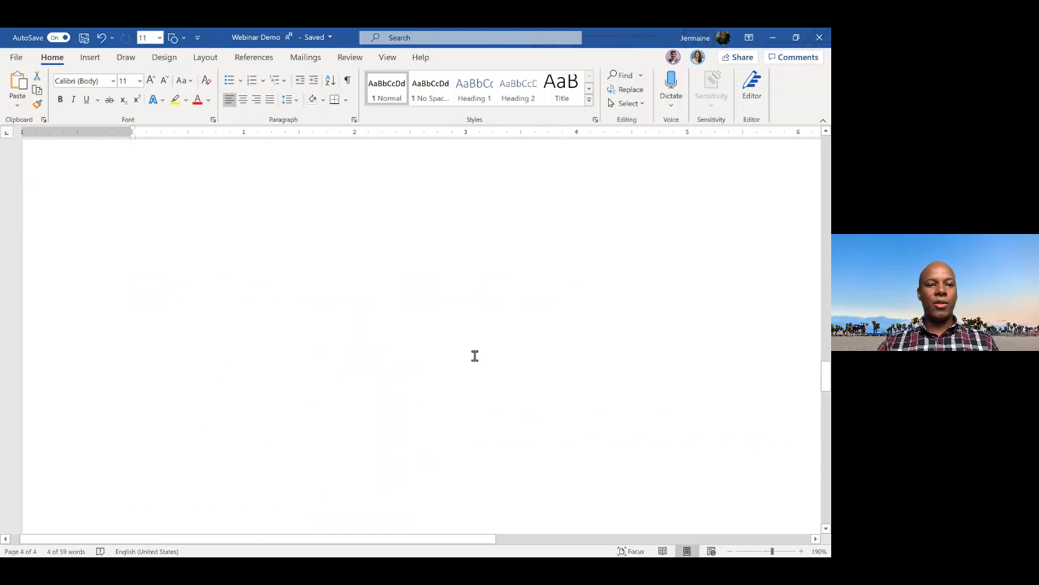
pyautogui.scroll(3, 475, 356)
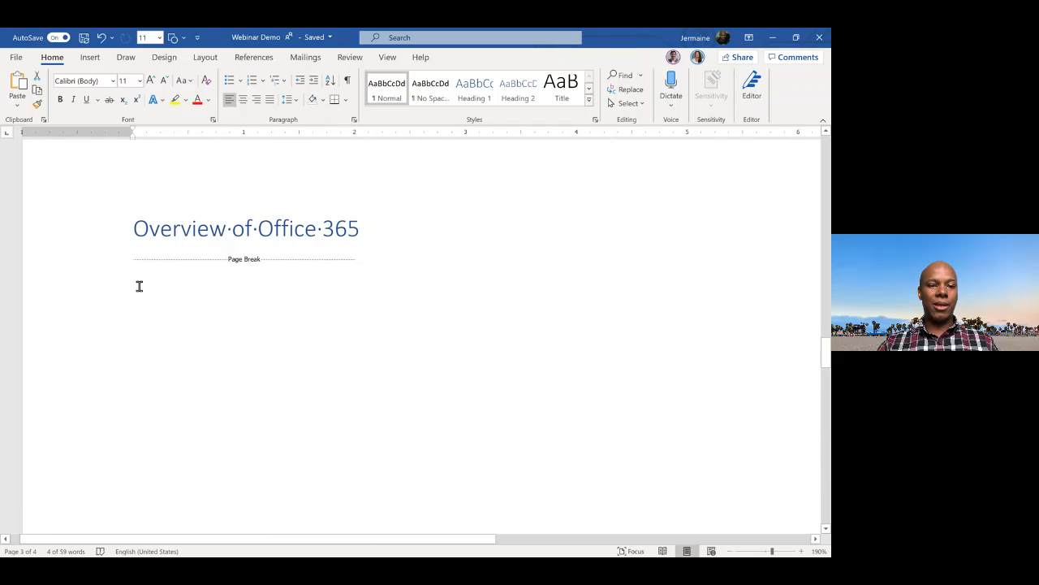
pyautogui.click(139, 286)
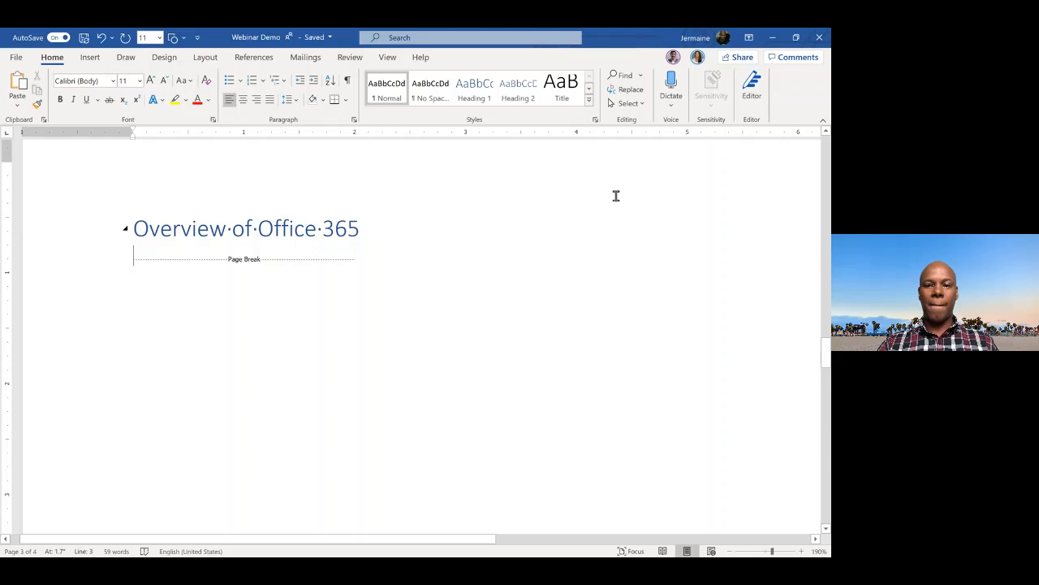
pyautogui.click(665, 99)
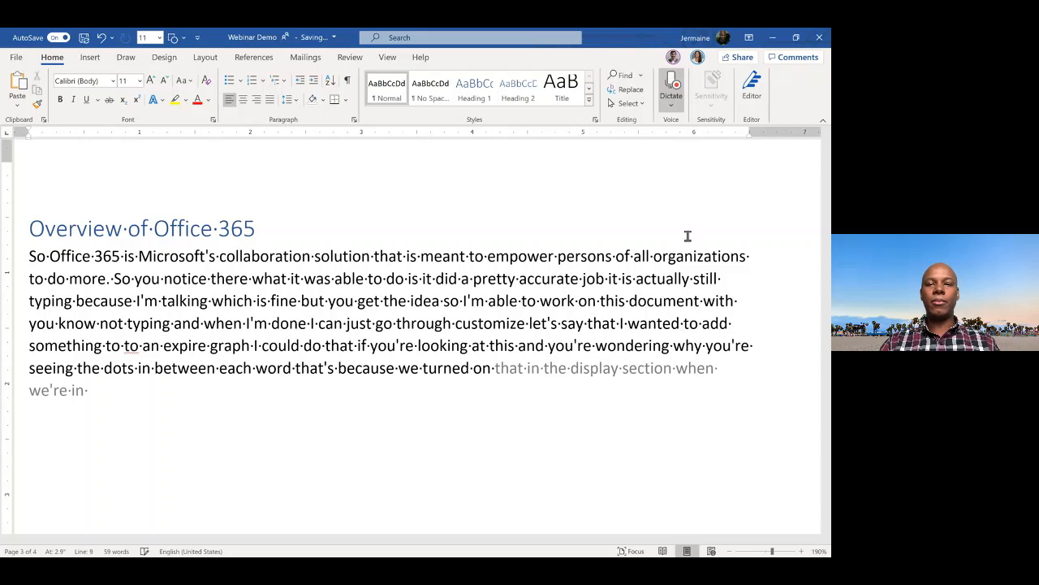
pyautogui.click(673, 81)
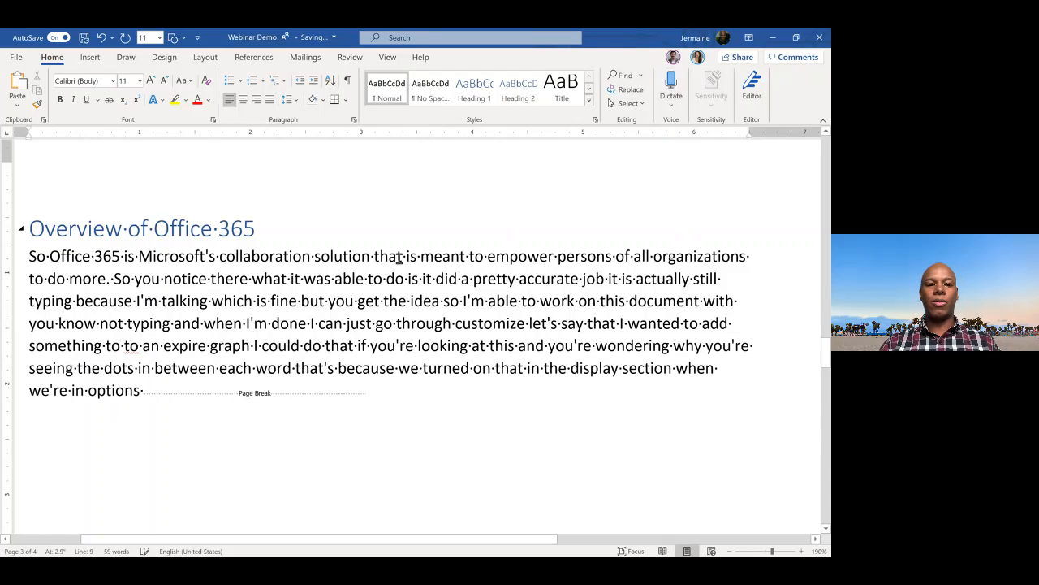
# Step: Split the dictated text into paragraphs before "So you notice" and "I'm talking", and insert two paragraph breaks after the "c" of "customize"
pyautogui.click(113, 279)
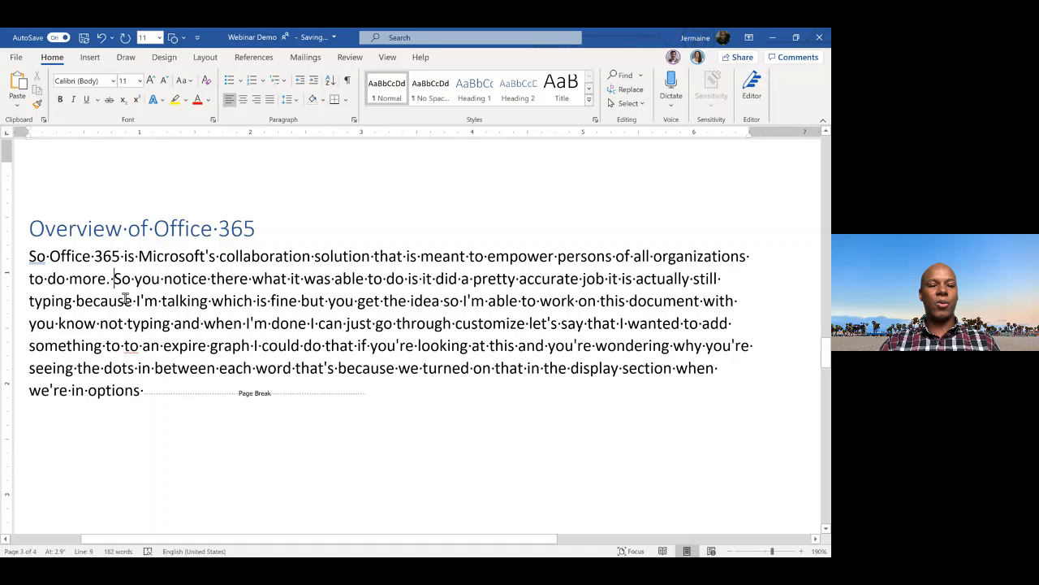
pyautogui.press('Return')
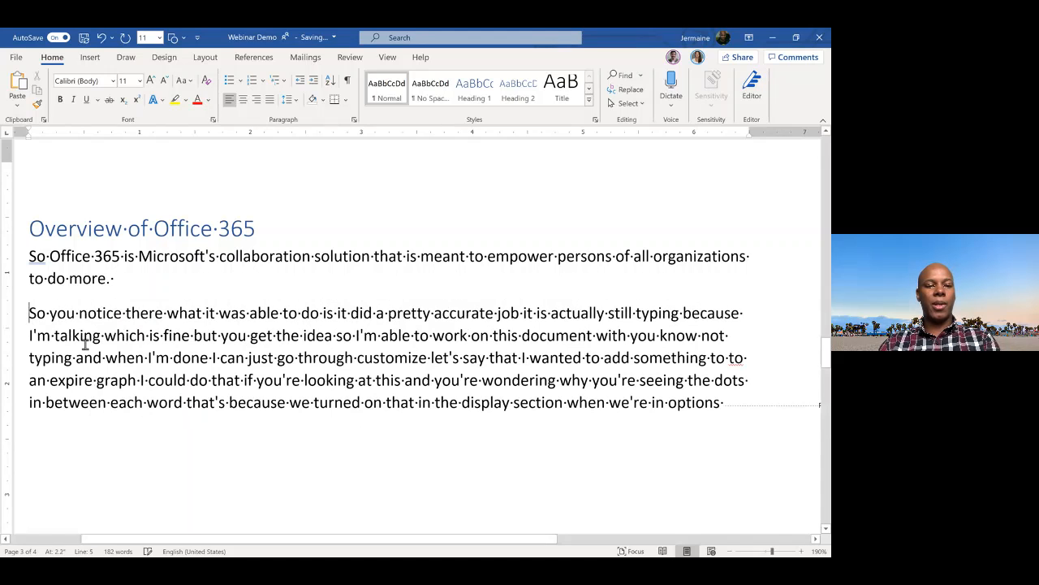
pyautogui.press('Return')
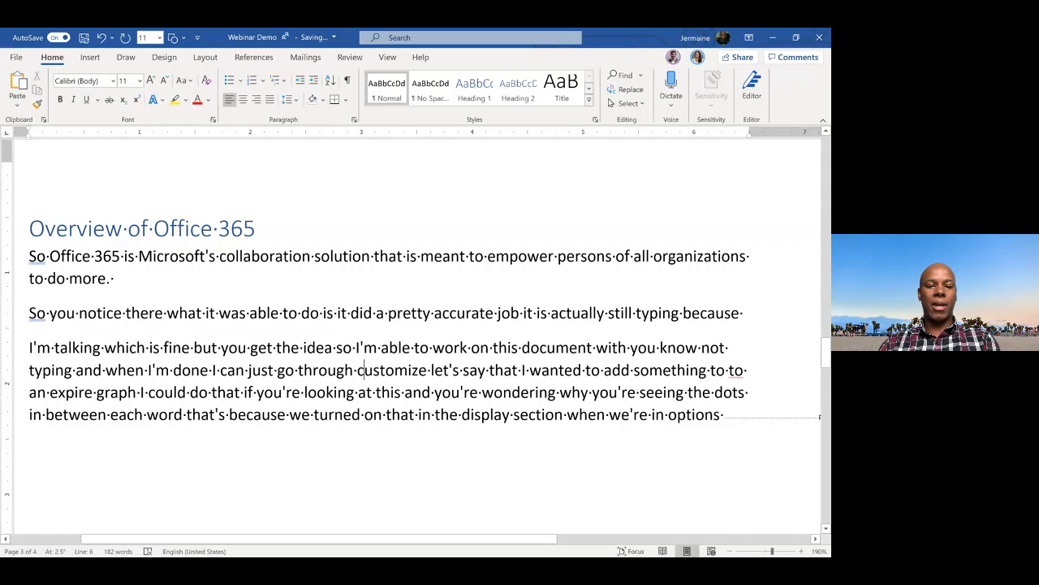
pyautogui.press('Return')
pyautogui.press('Return')
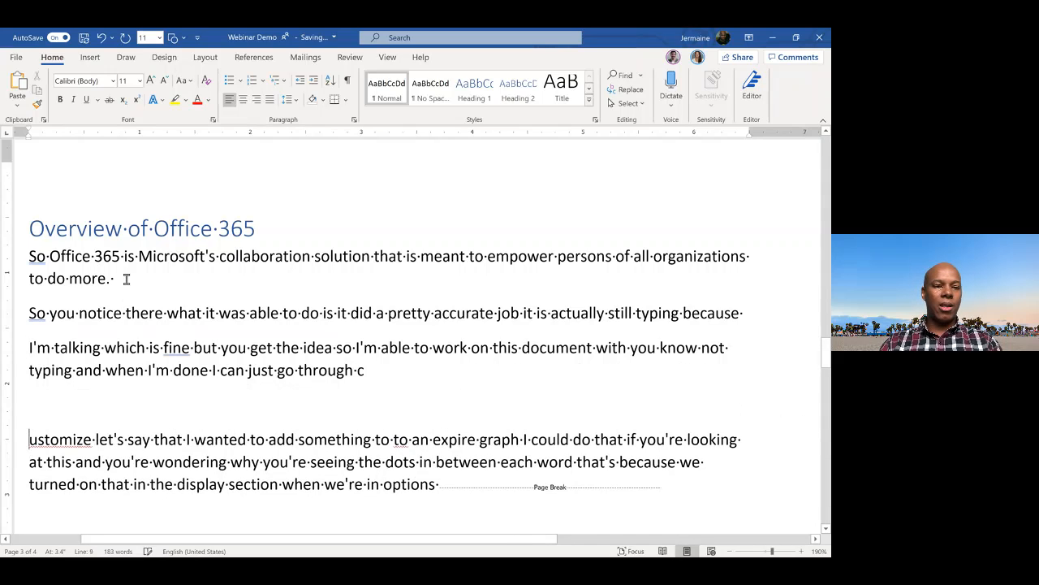
# Step: Change the font of the first dictated paragraph under "Overview of Office 365" to Trebuchet MS
pyautogui.tripleClick(126, 278)
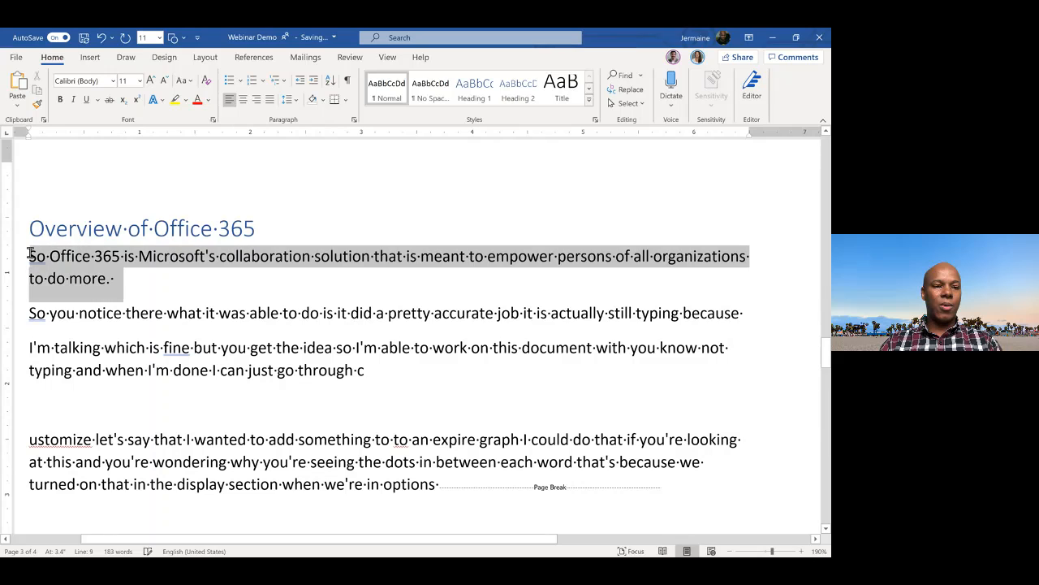
pyautogui.click(113, 81)
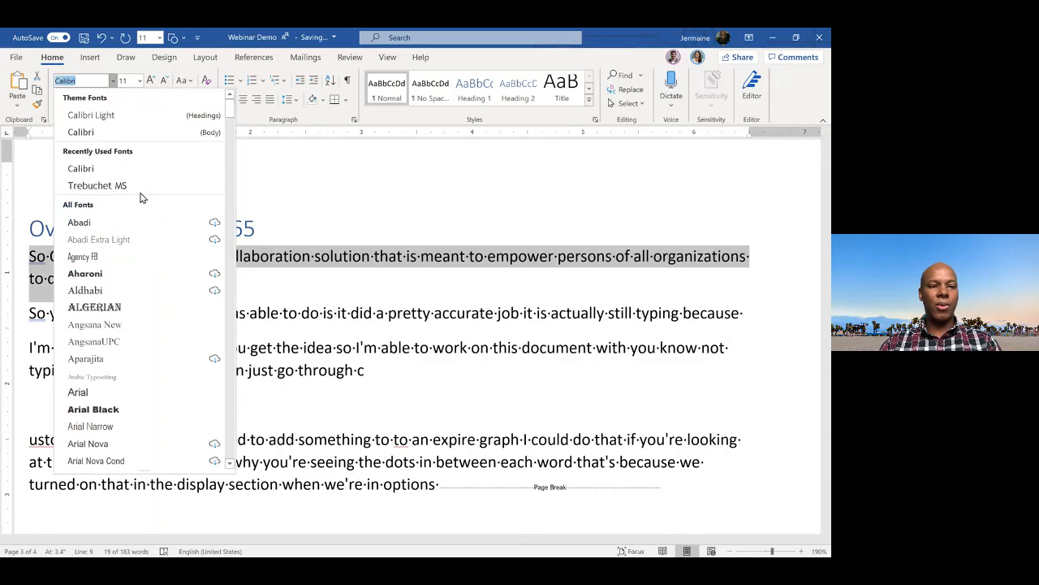
pyautogui.click(141, 186)
pyautogui.click(287, 285)
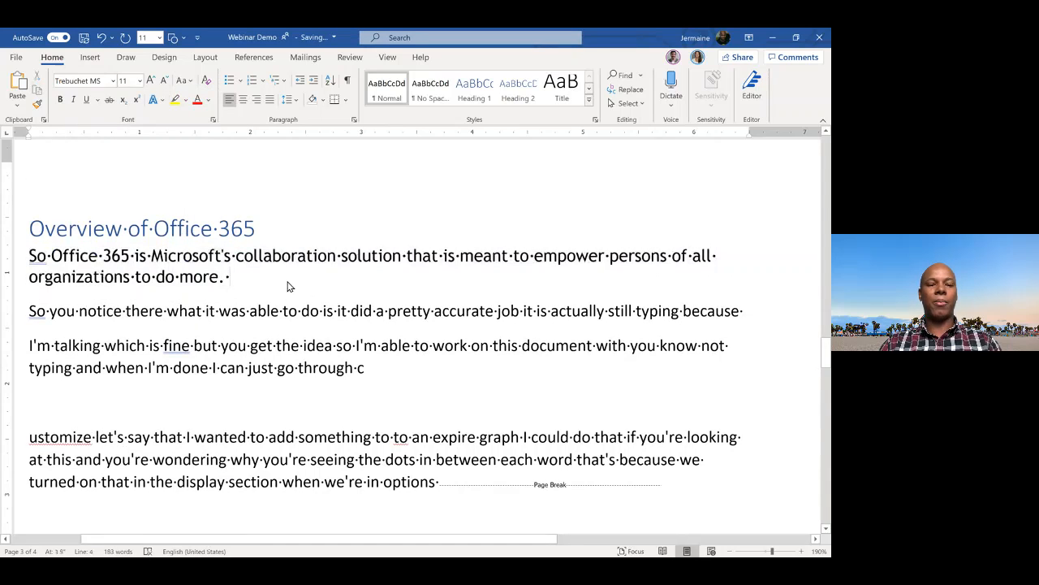
# Step: Switch to the "Get More Out Of Office - Word" presentation in PowerPoint and start the slide show from the "Let's see how much you know!" slide
pyautogui.moveTo(443, 484); pyautogui.dragTo(22, 228)
pyautogui.click(320, 230)
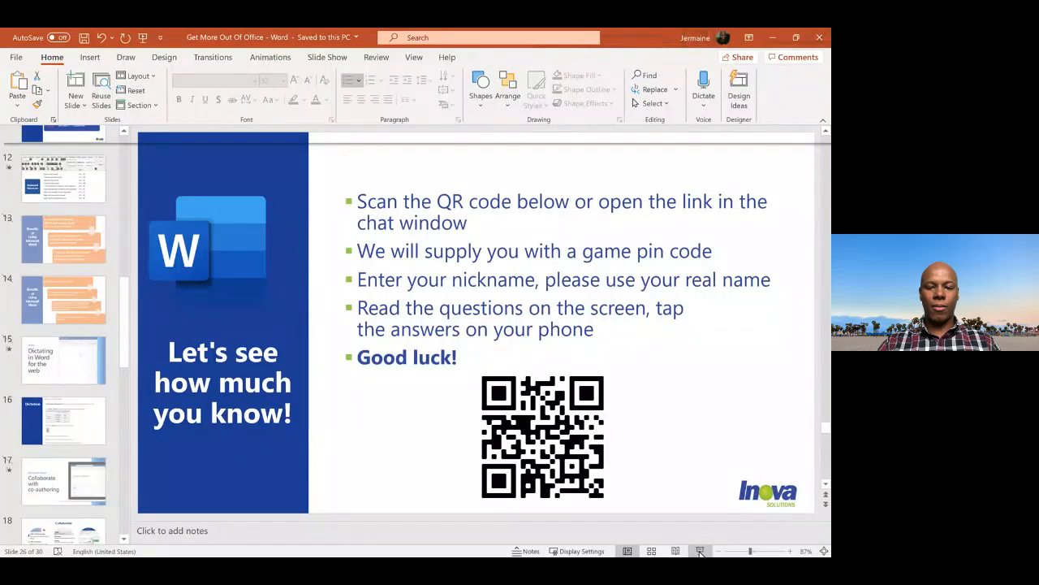
pyautogui.click(700, 552)
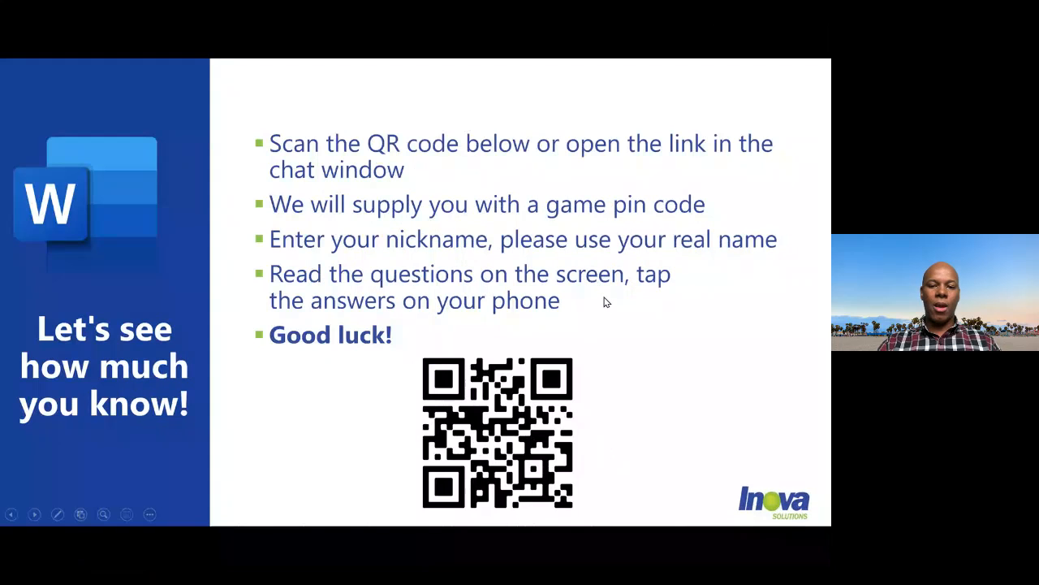